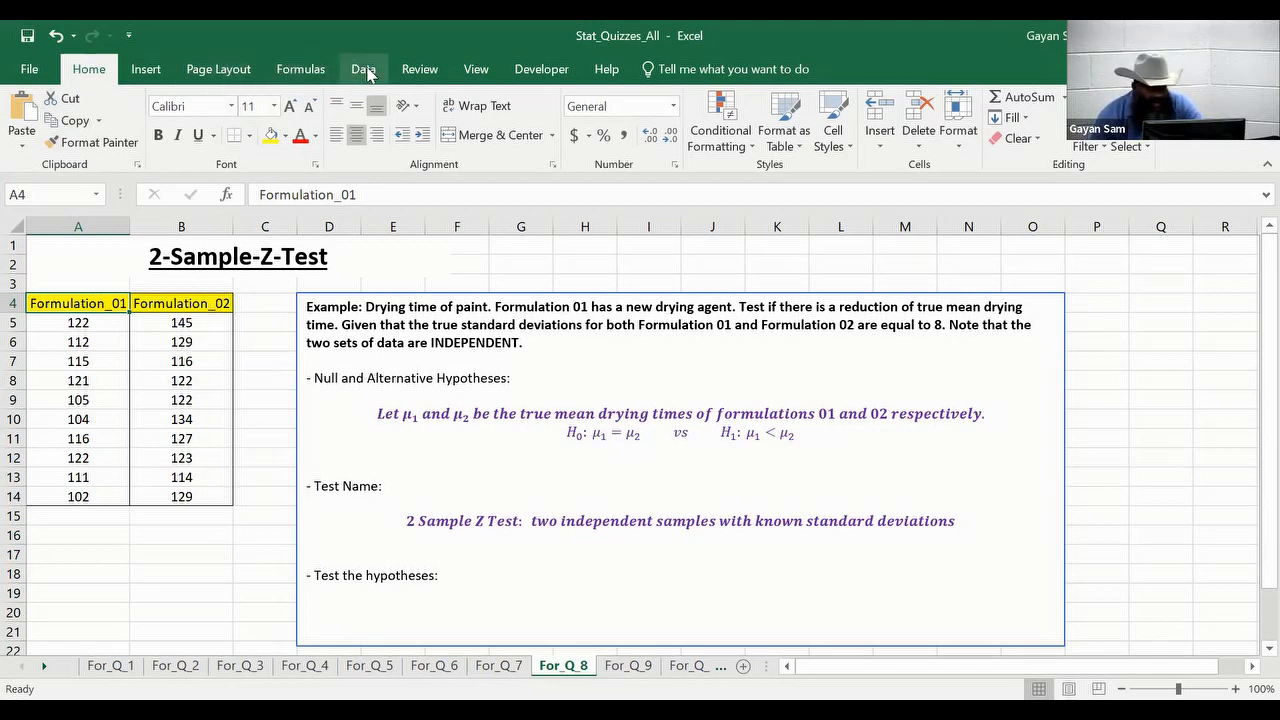
- Launch the z-Test: Two Sample for Means tool from the Data Analysis list
{"action": "left_click", "coordinate": [364, 70]}
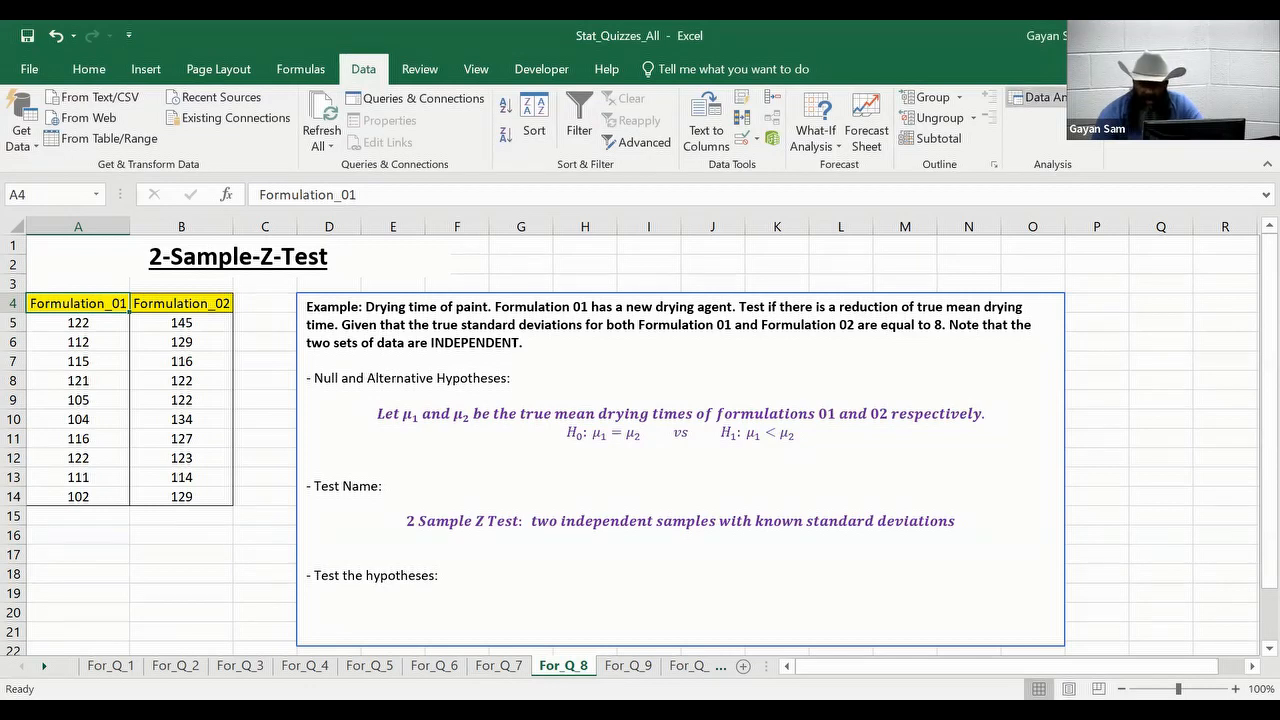
{"action": "left_click", "coordinate": [1040, 97]}
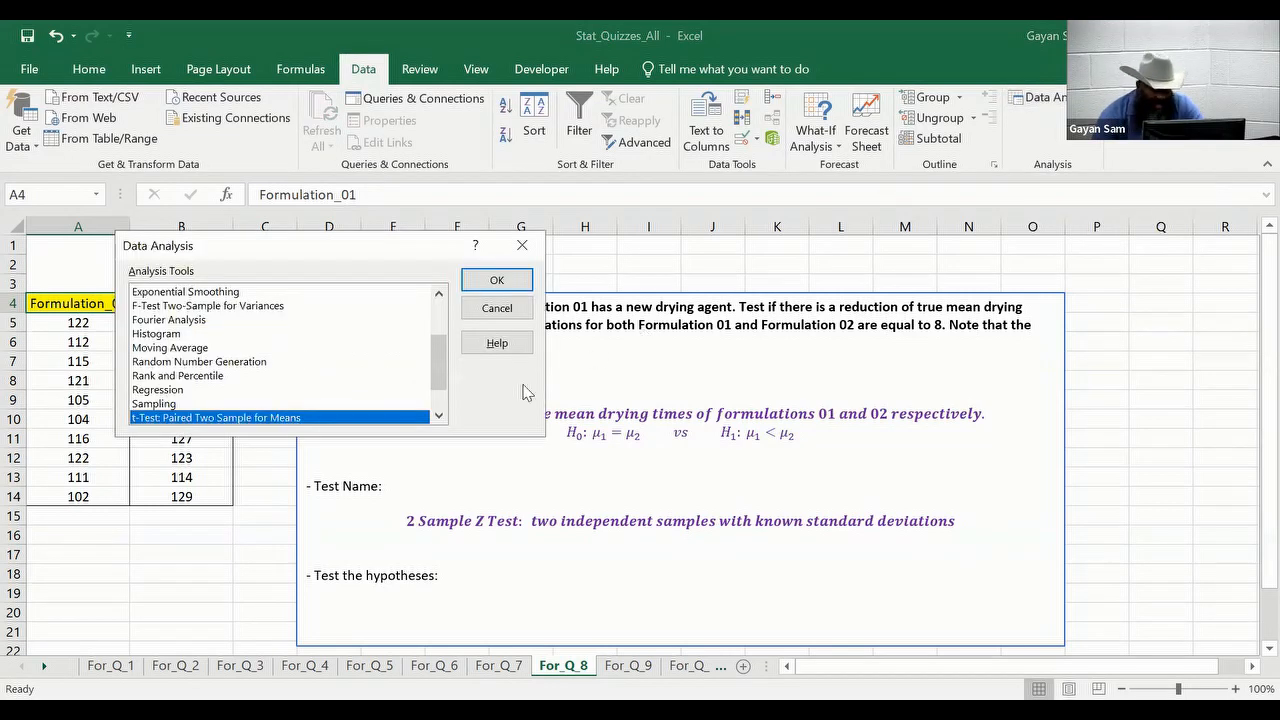
{"action": "scroll", "coordinate": [437, 369], "scroll_direction": "down", "scroll_amount": 1}
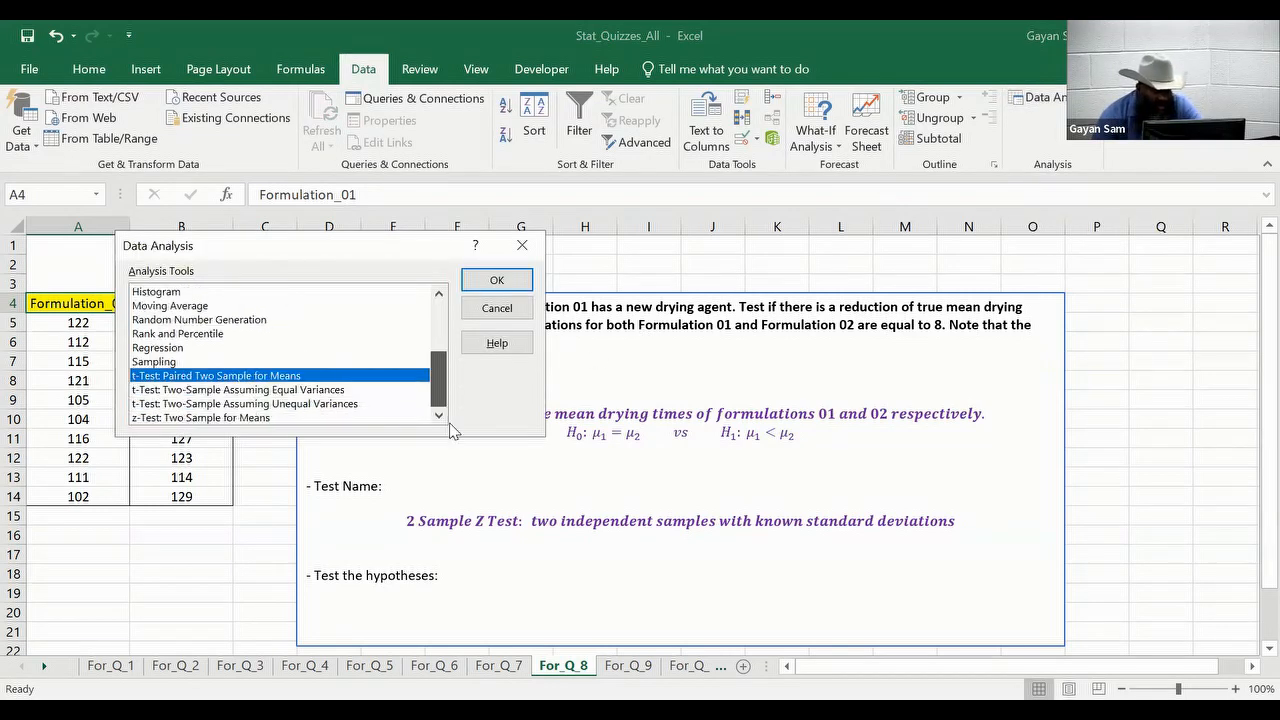
{"action": "left_click", "coordinate": [272, 418]}
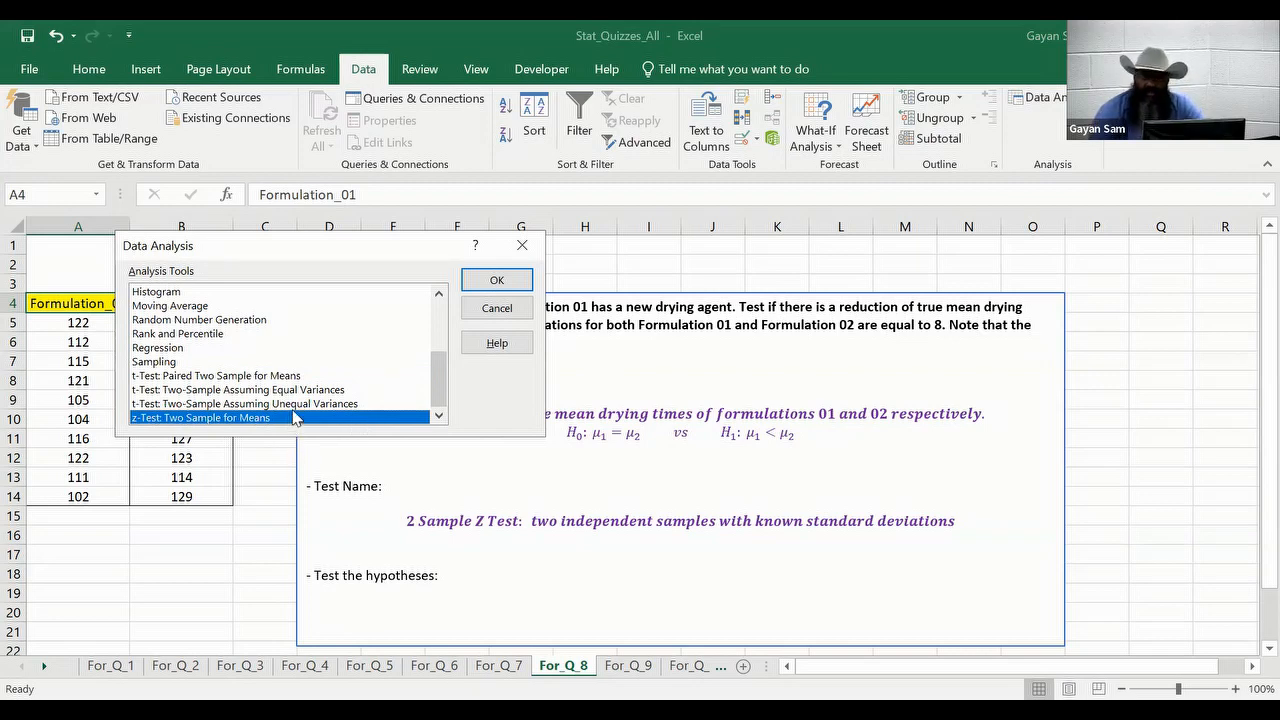
{"action": "left_click", "coordinate": [477, 283]}
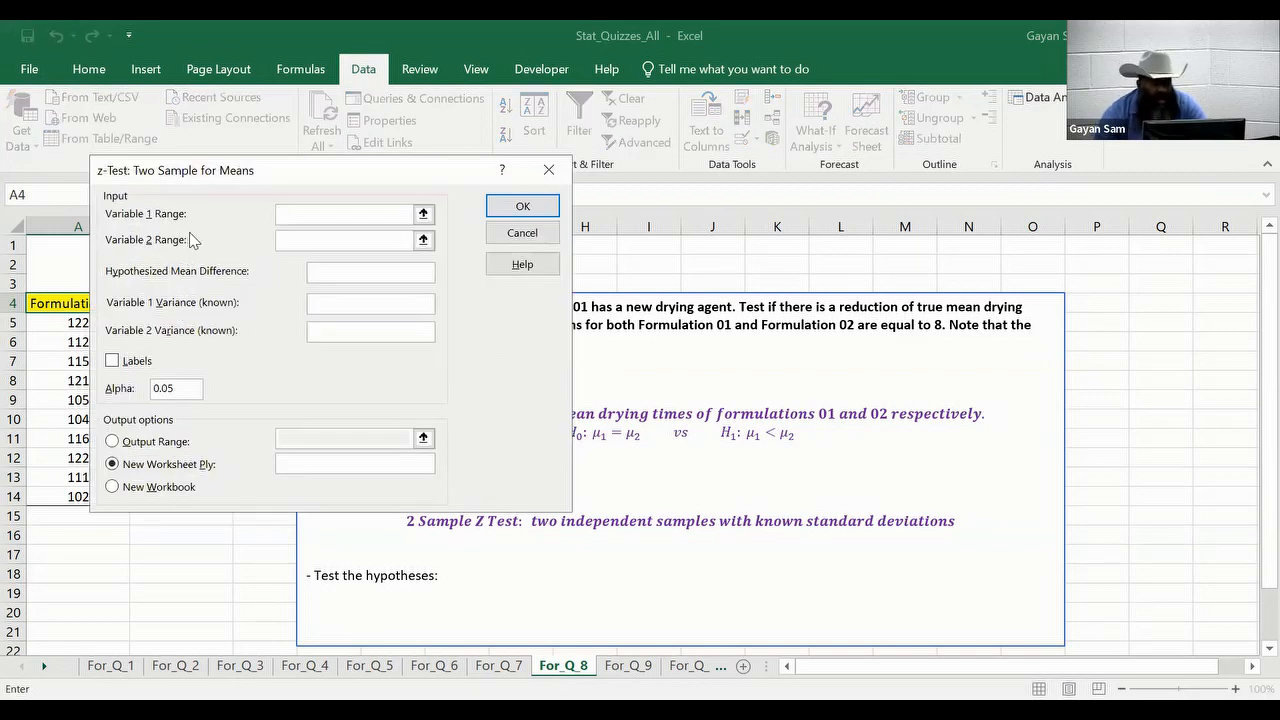
- Set Variable 1 Range to A4:A14 (Formulation_01) and Variable 2 Range to B4:B14 (Formulation_02)
{"action": "left_click", "coordinate": [423, 214]}
{"action": "left_click", "coordinate": [108, 305]}
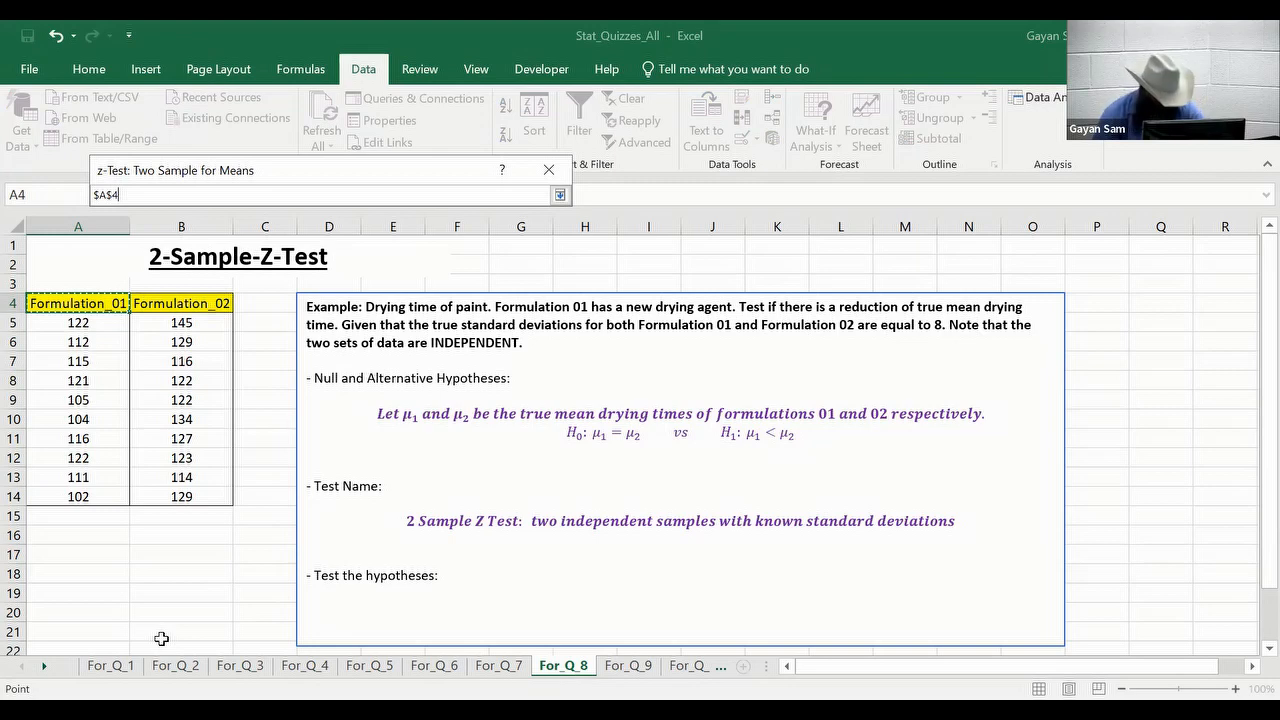
{"action": "key", "text": "ctrl+shift+Down"}
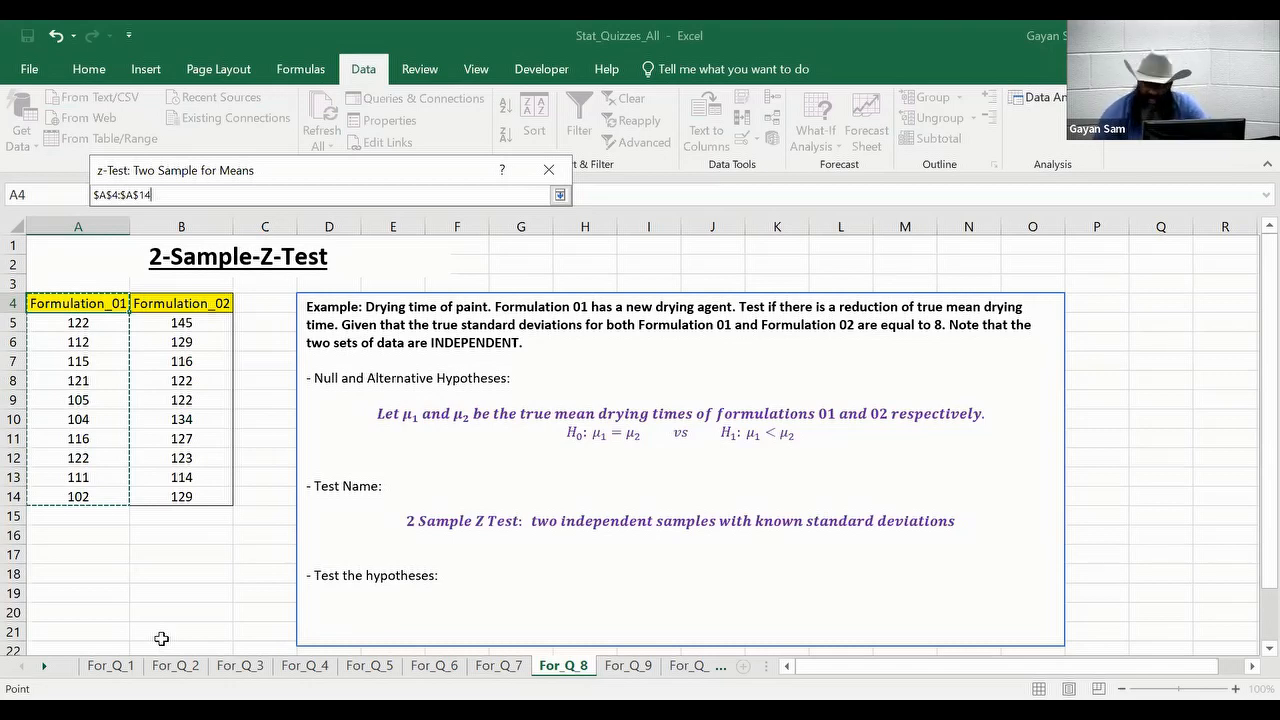
{"action": "key", "text": "Return"}
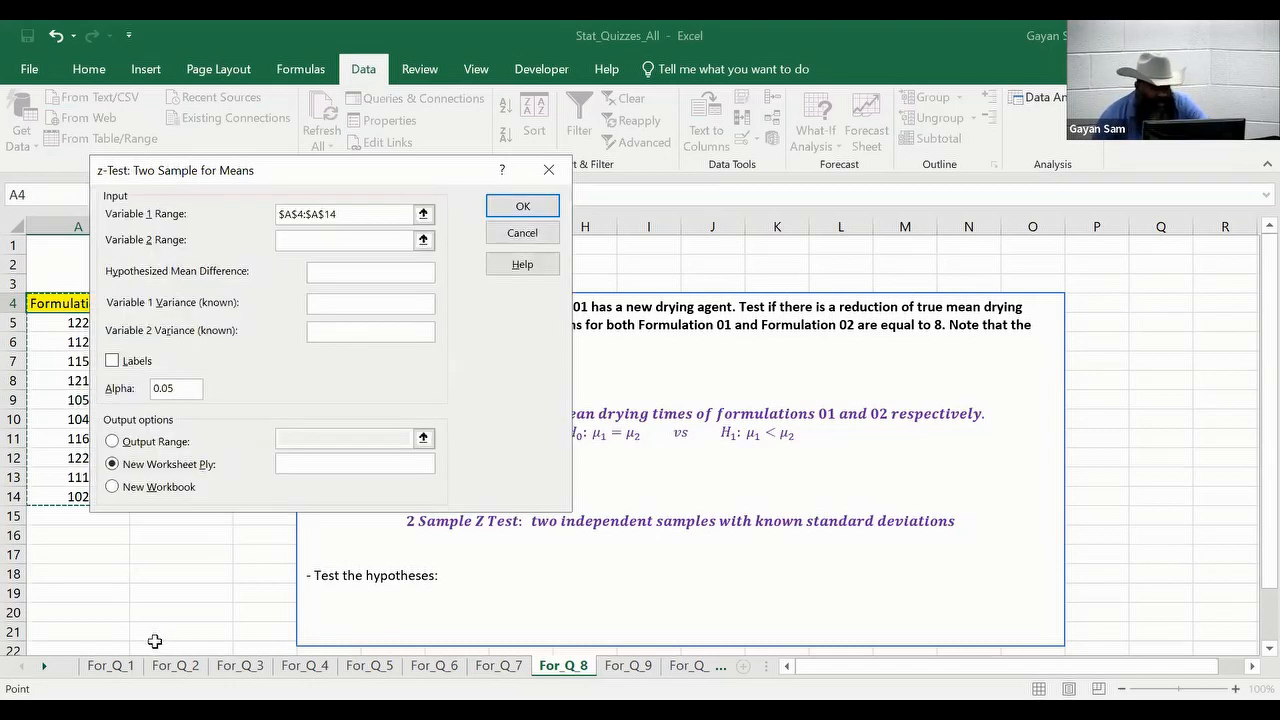
{"action": "left_click", "coordinate": [423, 240]}
{"action": "left_click", "coordinate": [216, 304]}
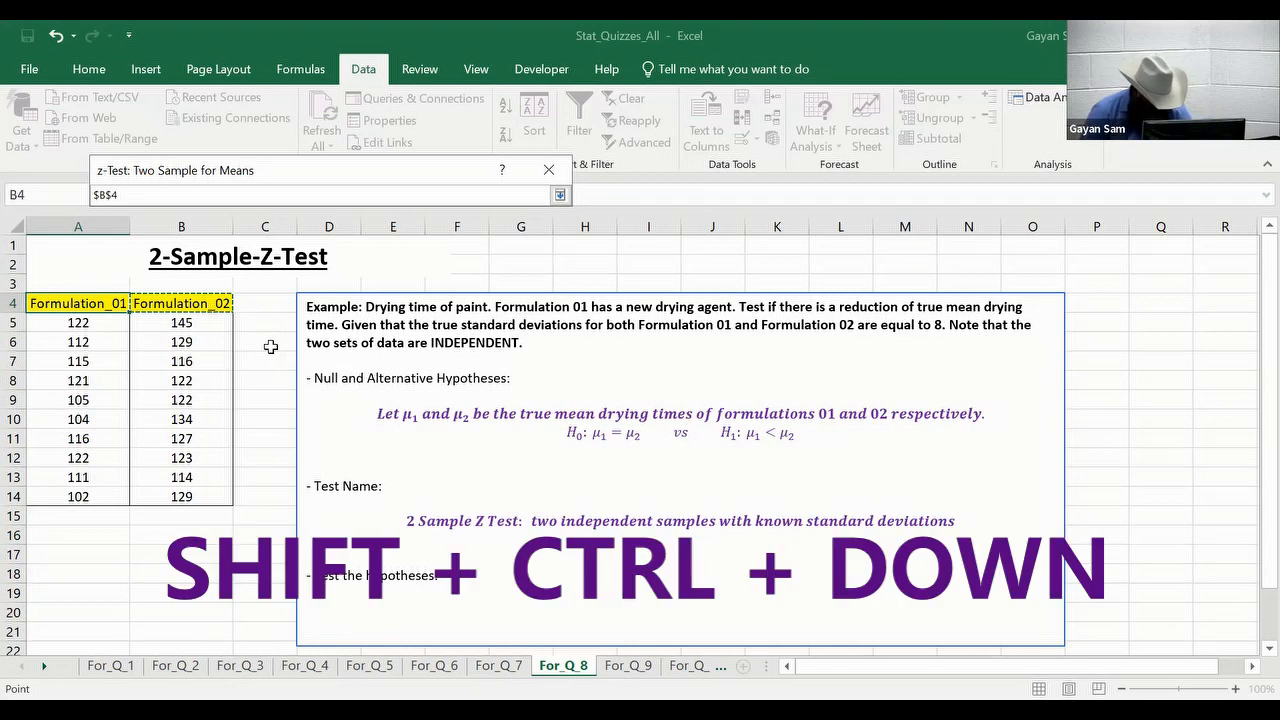
{"action": "key", "text": "ctrl+shift+Down"}
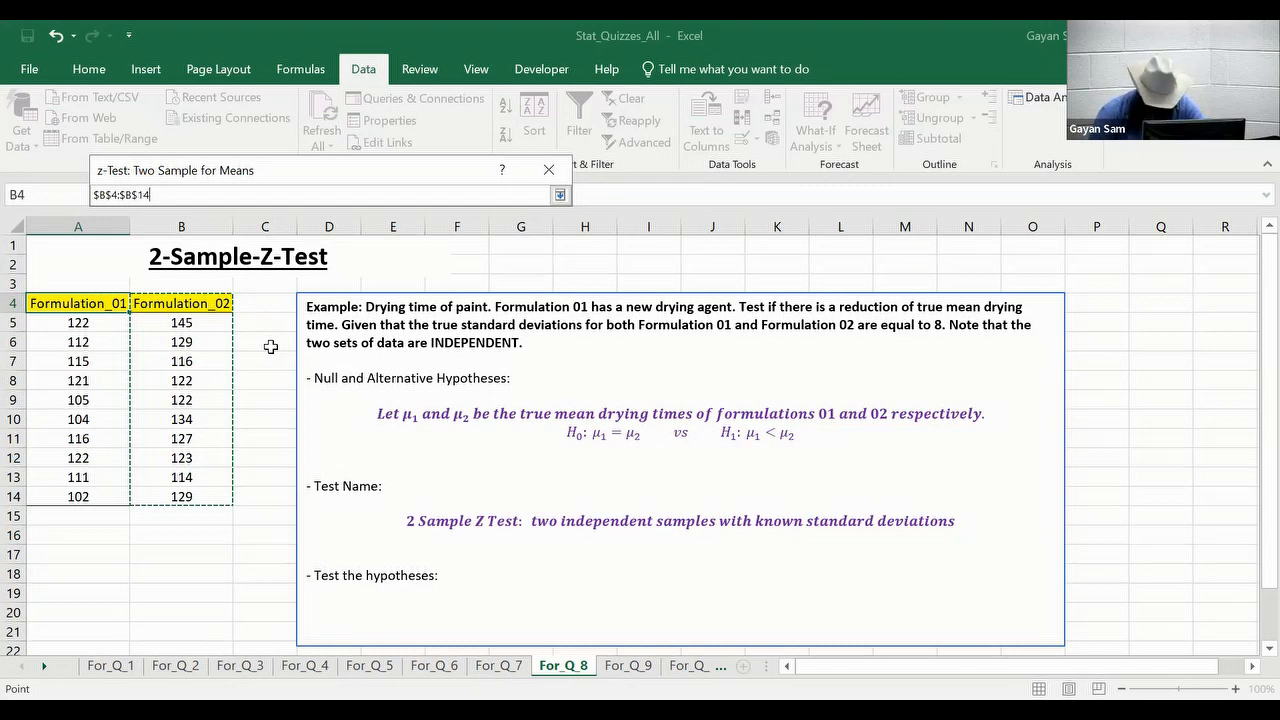
{"action": "key", "text": "Return"}
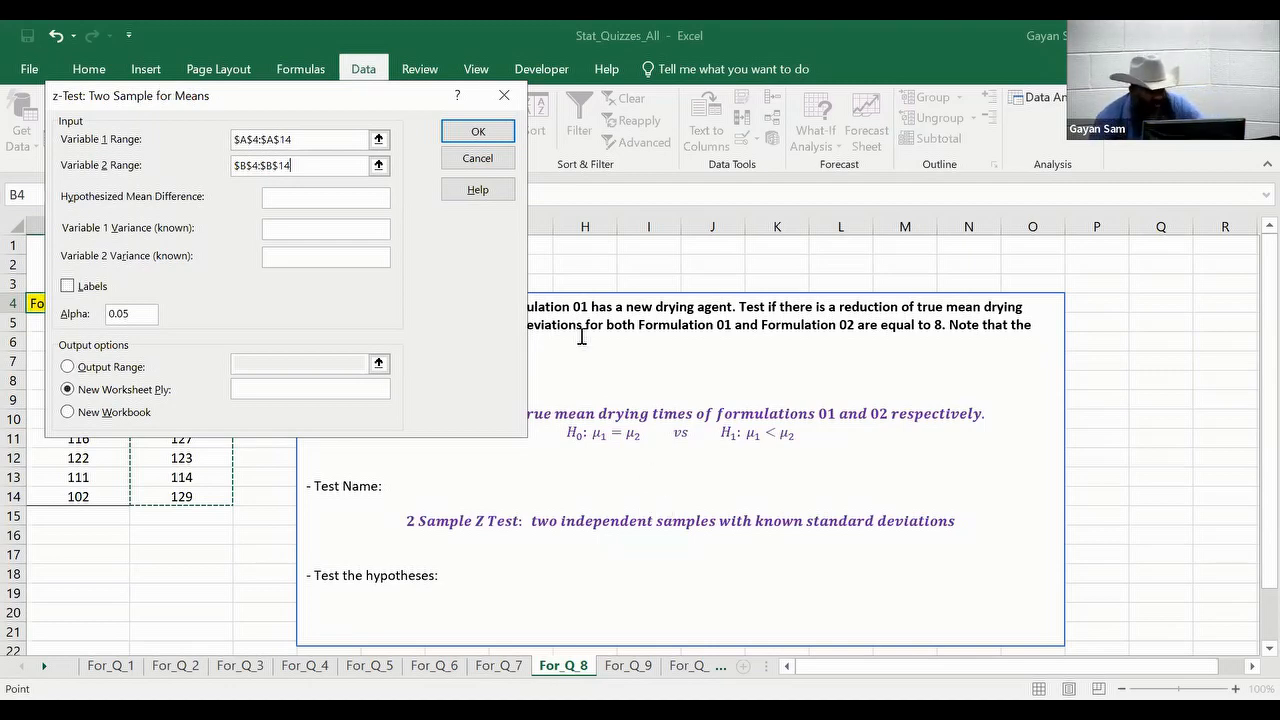
- Enter hypothesized mean difference 0 and known variance 64 for both variables
{"action": "left_click", "coordinate": [330, 197]}
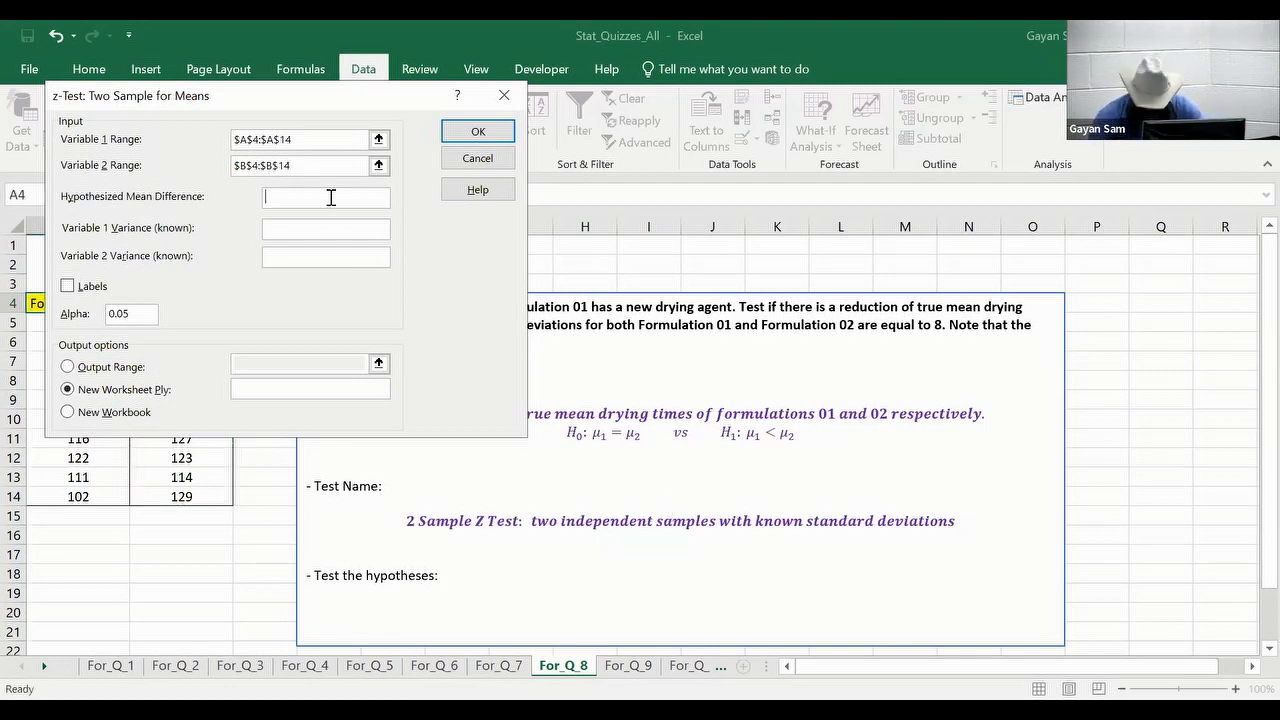
{"action": "type", "text": "0"}
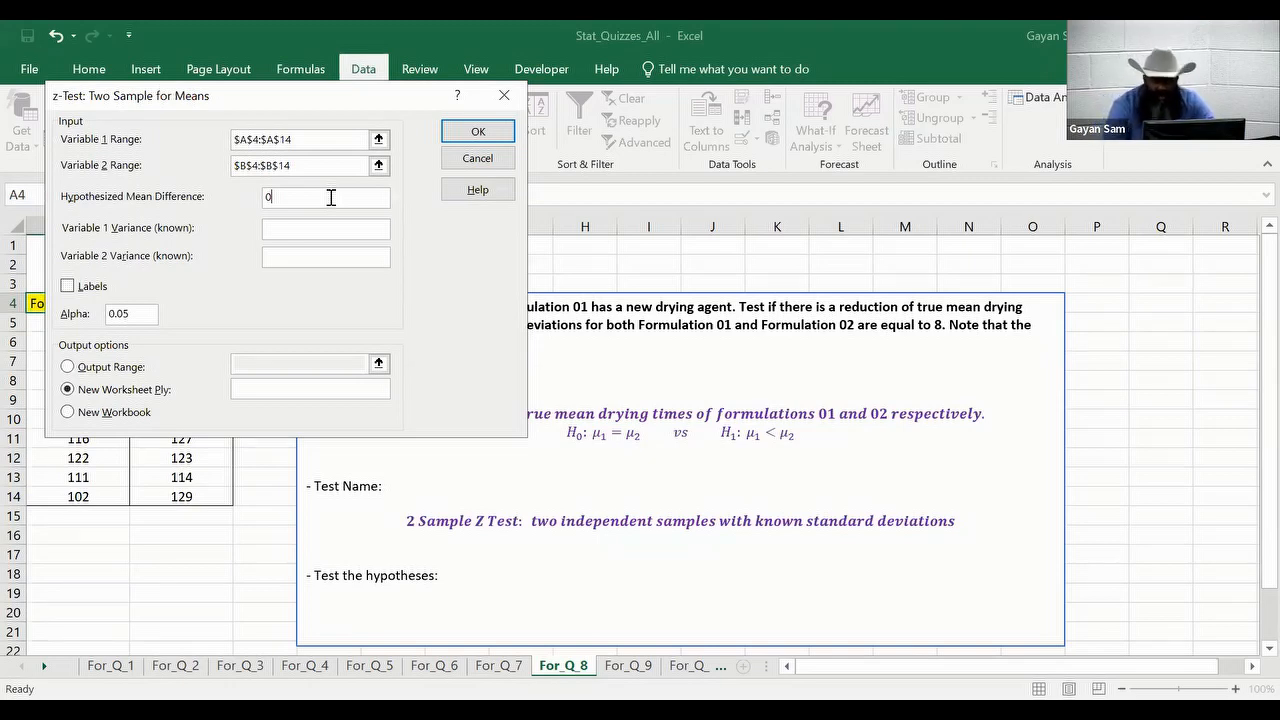
{"action": "key", "text": "Tab"}
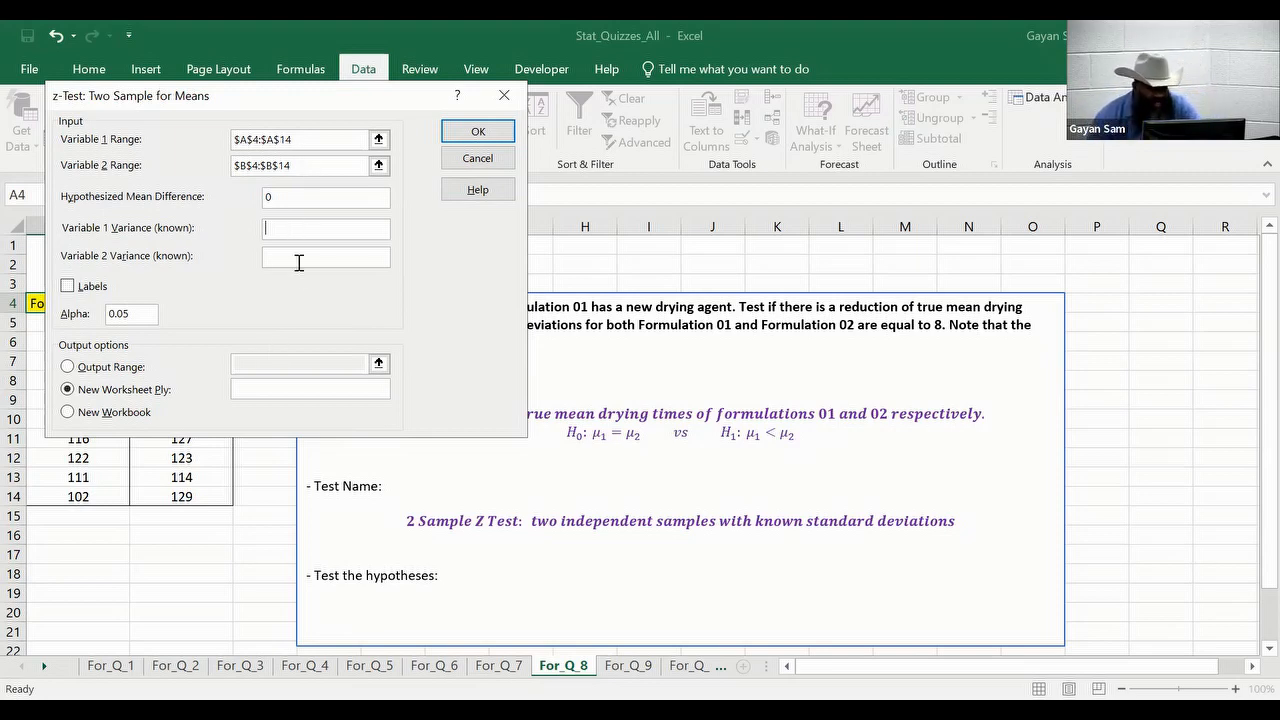
{"action": "left_click", "coordinate": [289, 228]}
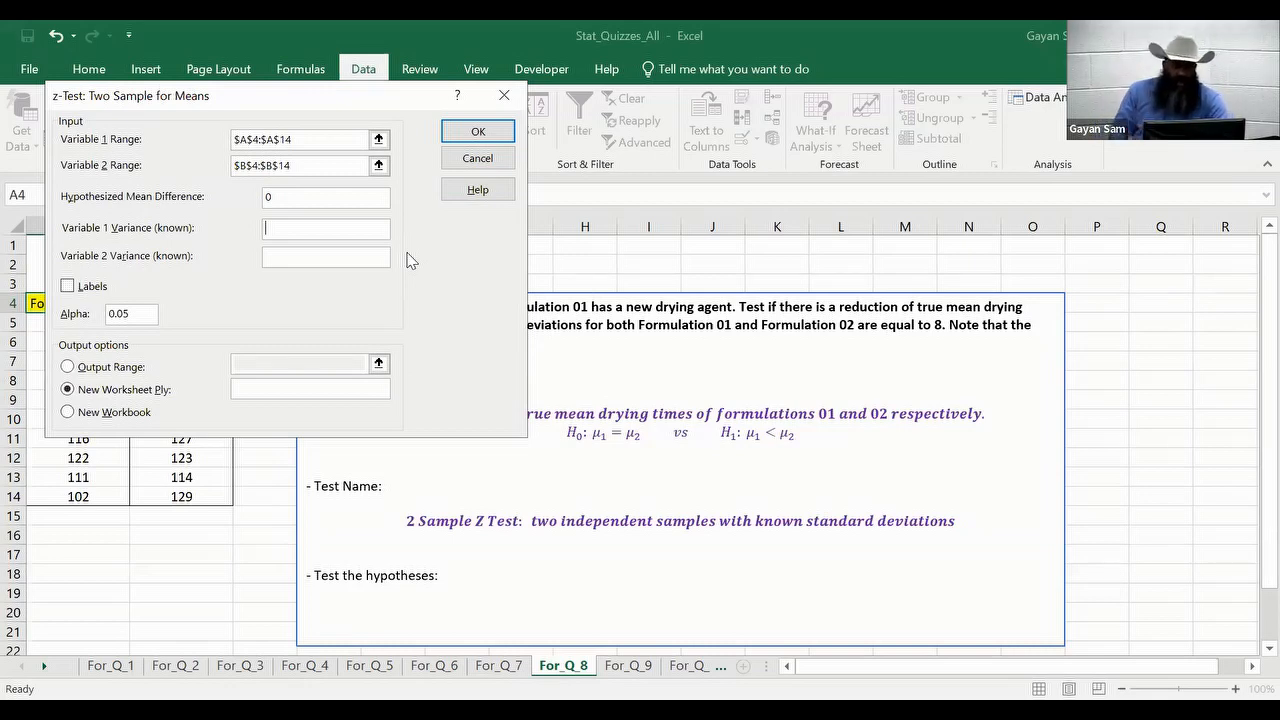
{"action": "type", "text": "64"}
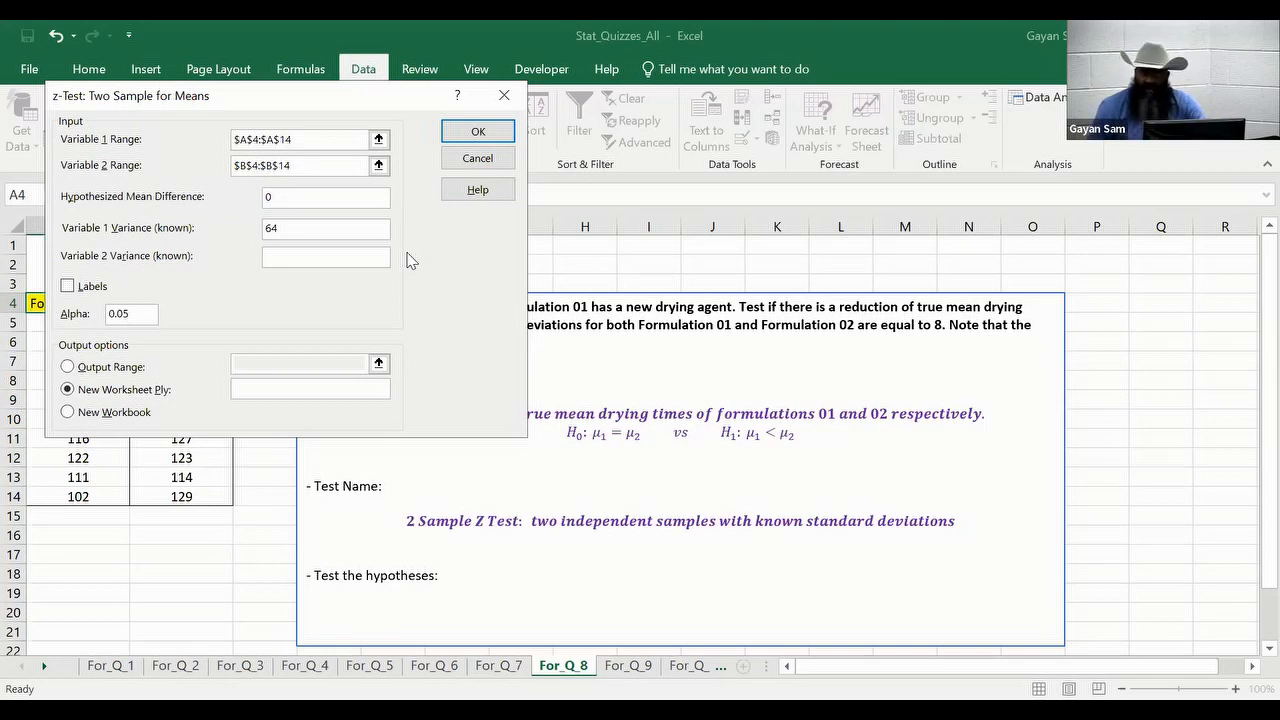
{"action": "left_click", "coordinate": [353, 258]}
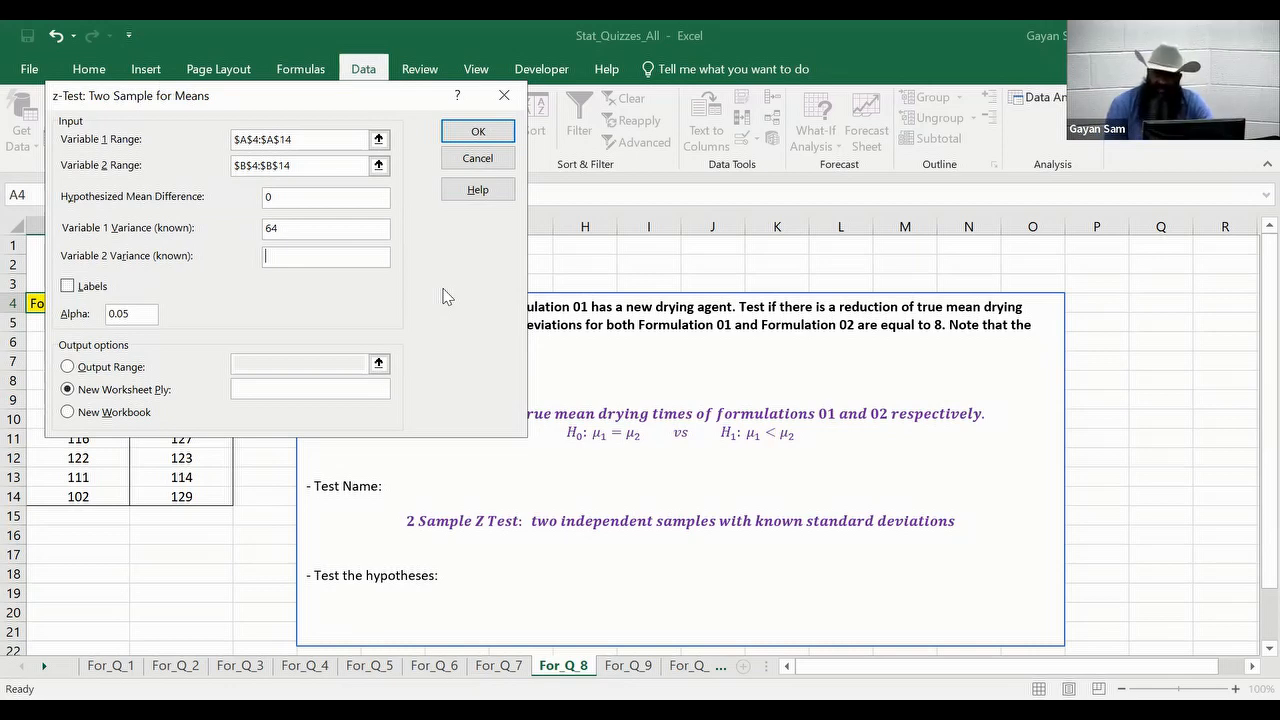
{"action": "type", "text": "64"}
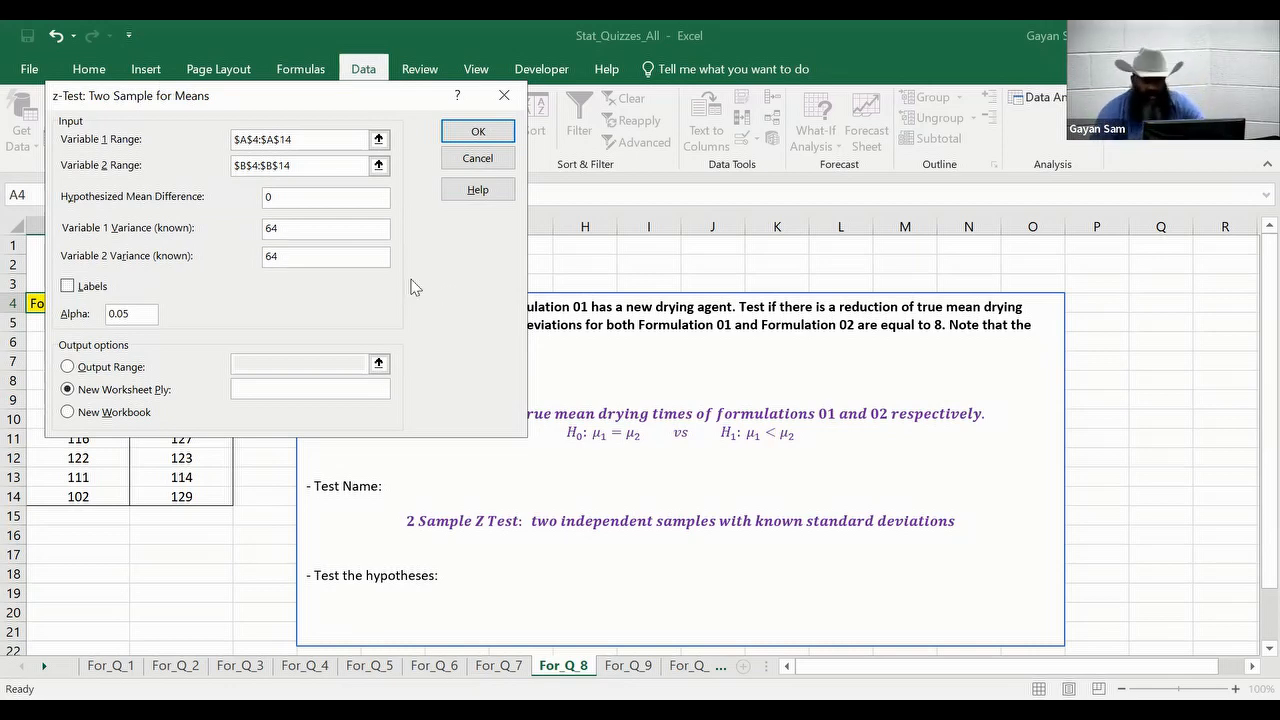
- Enable Labels, output to cell Q4 on this sheet, and run the z-test to view results
{"action": "left_click", "coordinate": [67, 288]}
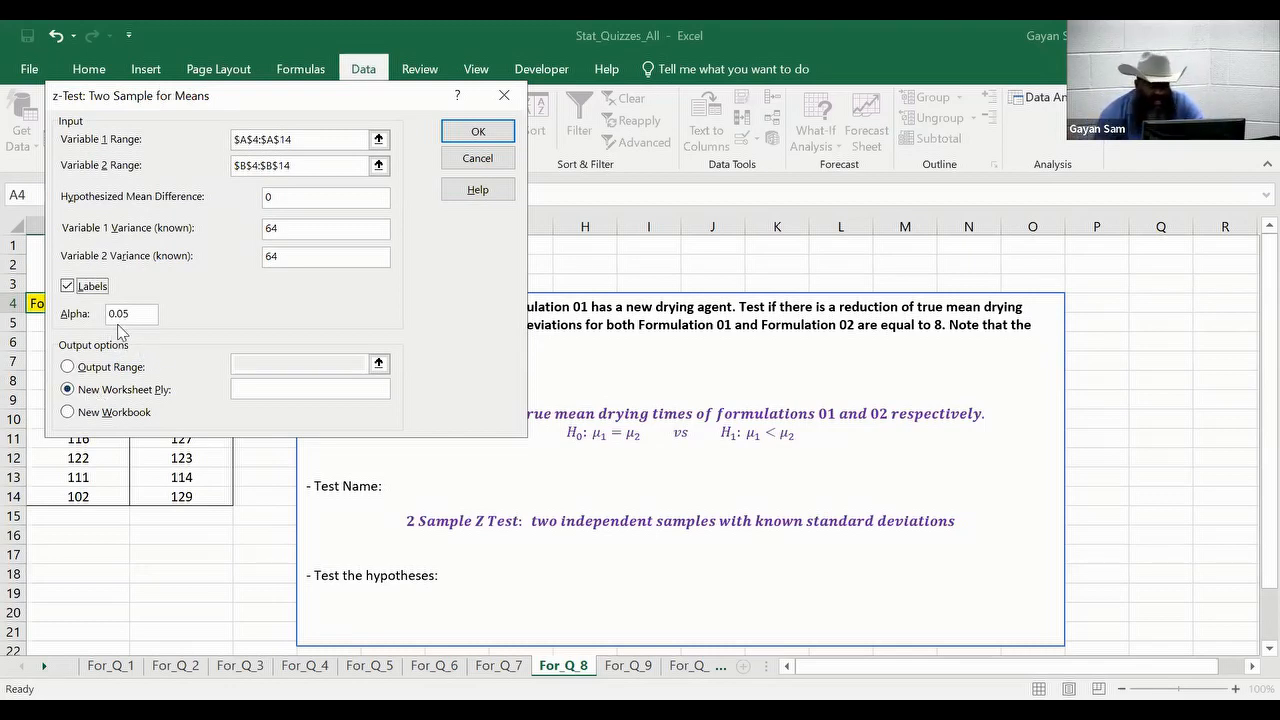
{"action": "left_click", "coordinate": [67, 368]}
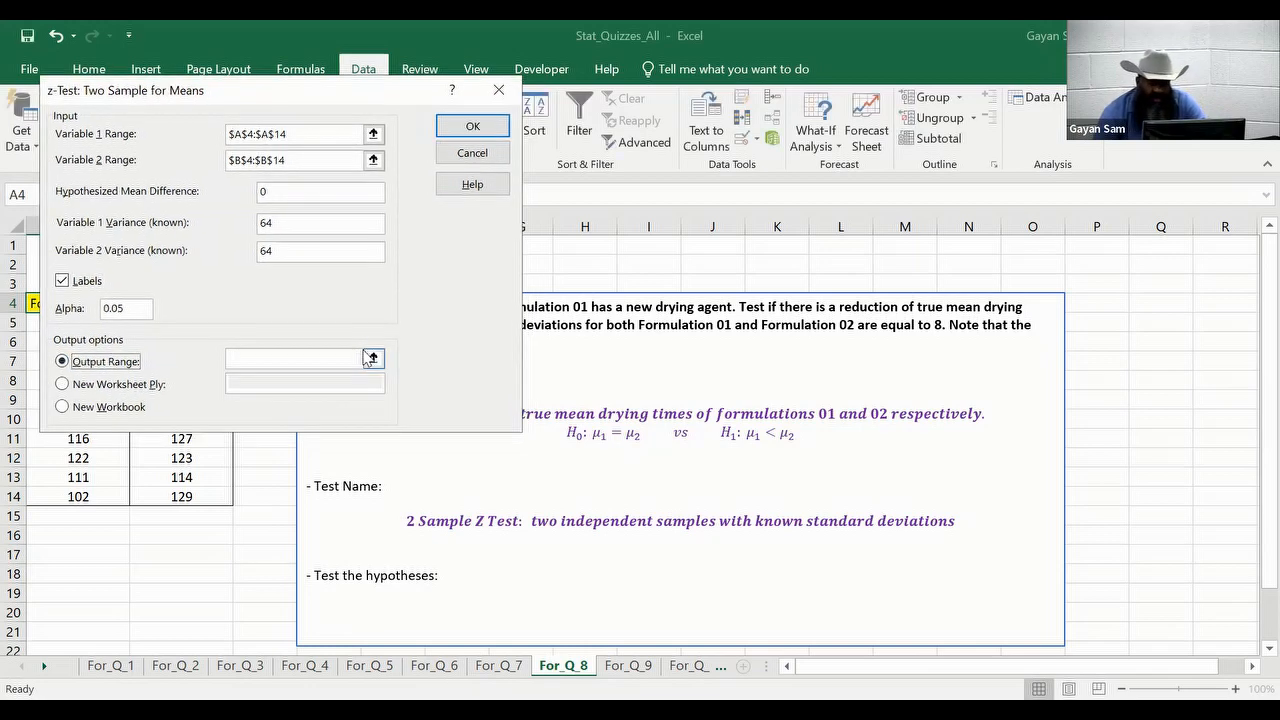
{"action": "left_click", "coordinate": [374, 359]}
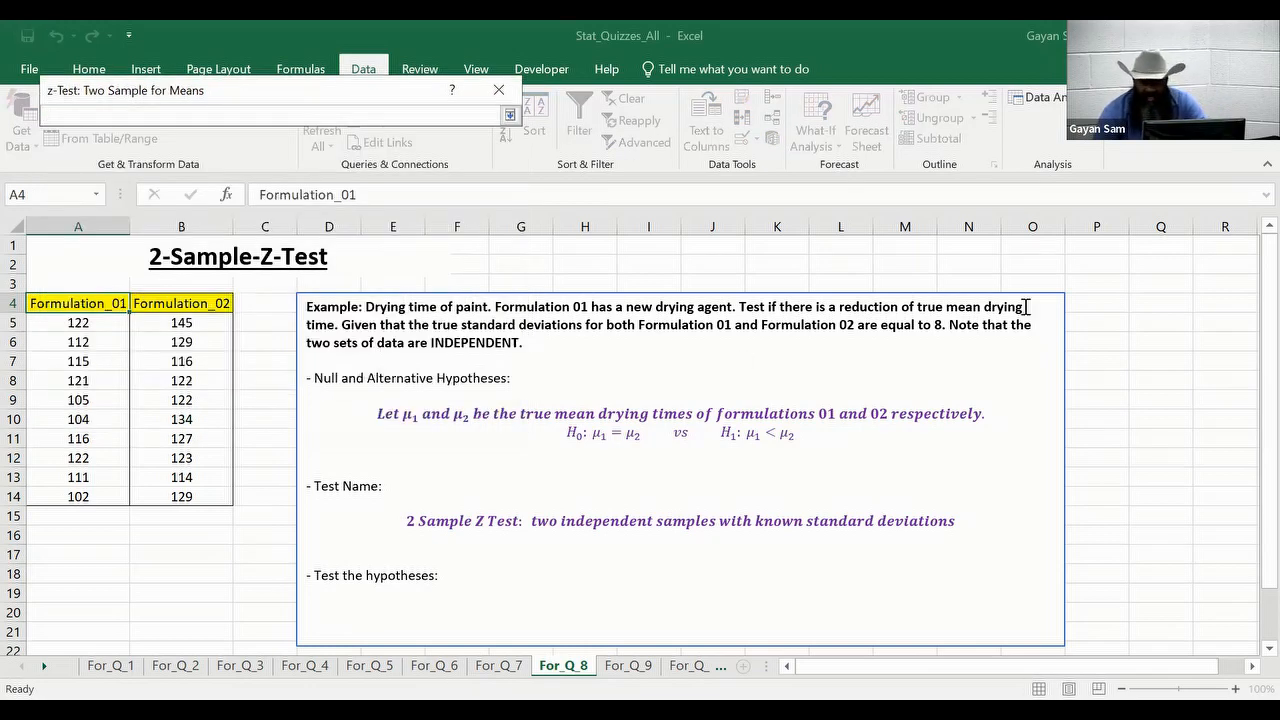
{"action": "left_click", "coordinate": [1155, 304]}
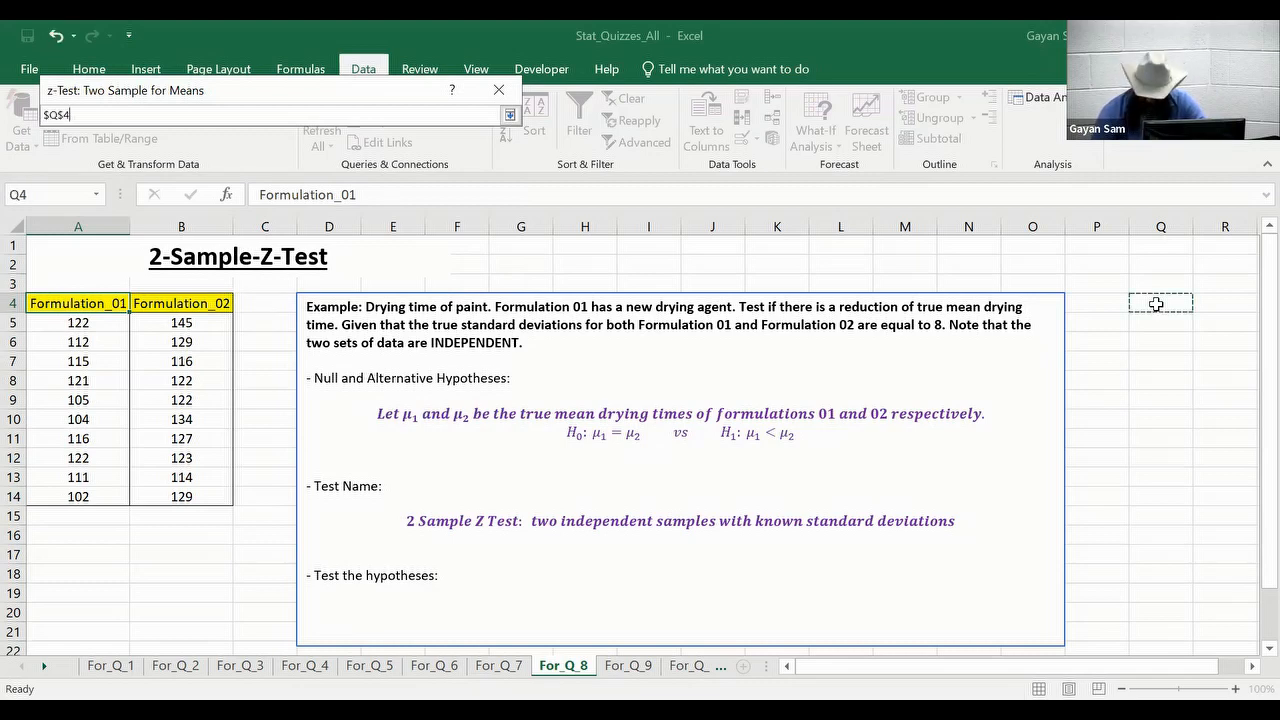
{"action": "key", "text": "Return"}
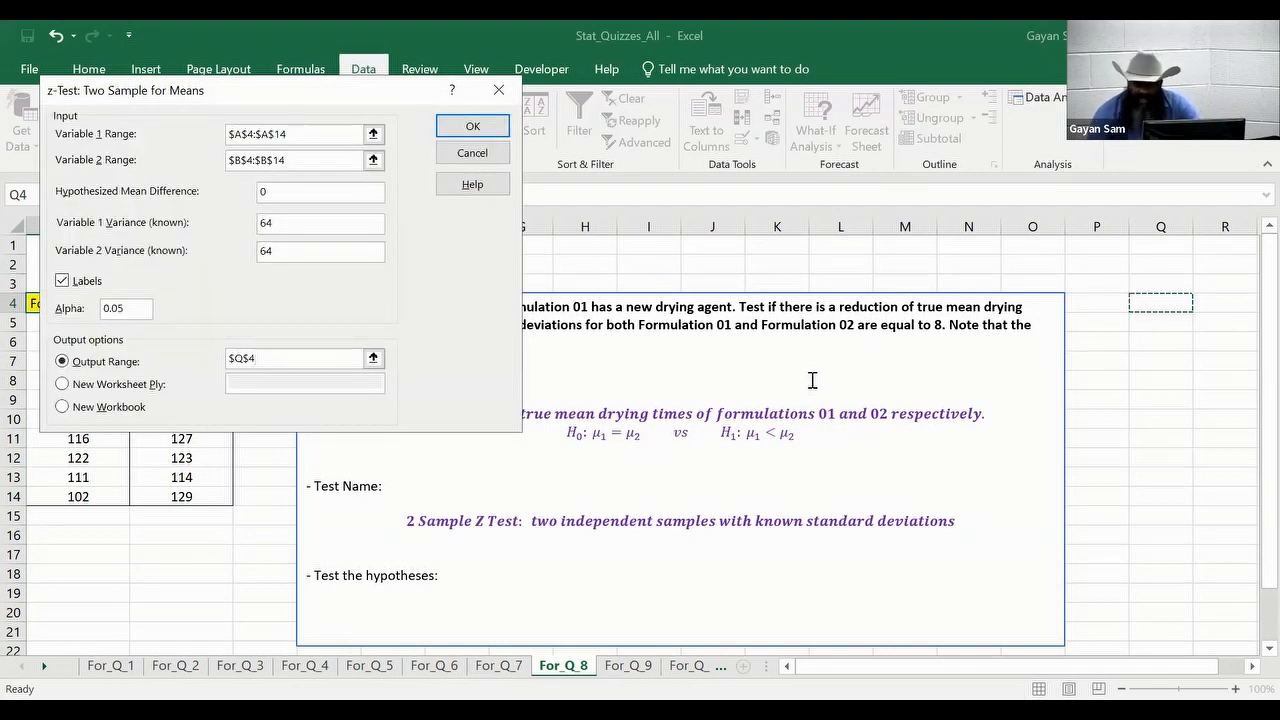
{"action": "left_click", "coordinate": [473, 128]}
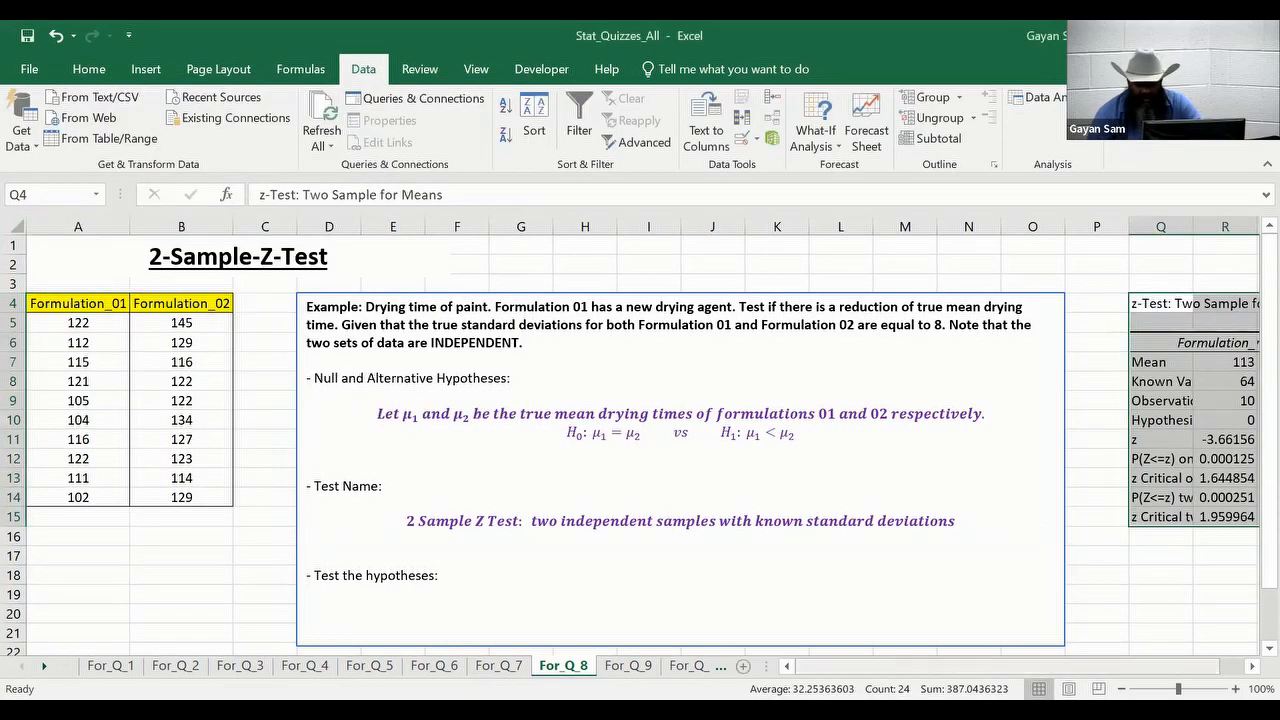
{"action": "left_click_drag", "start_coordinate": [912, 666], "coordinate": [936, 666]}
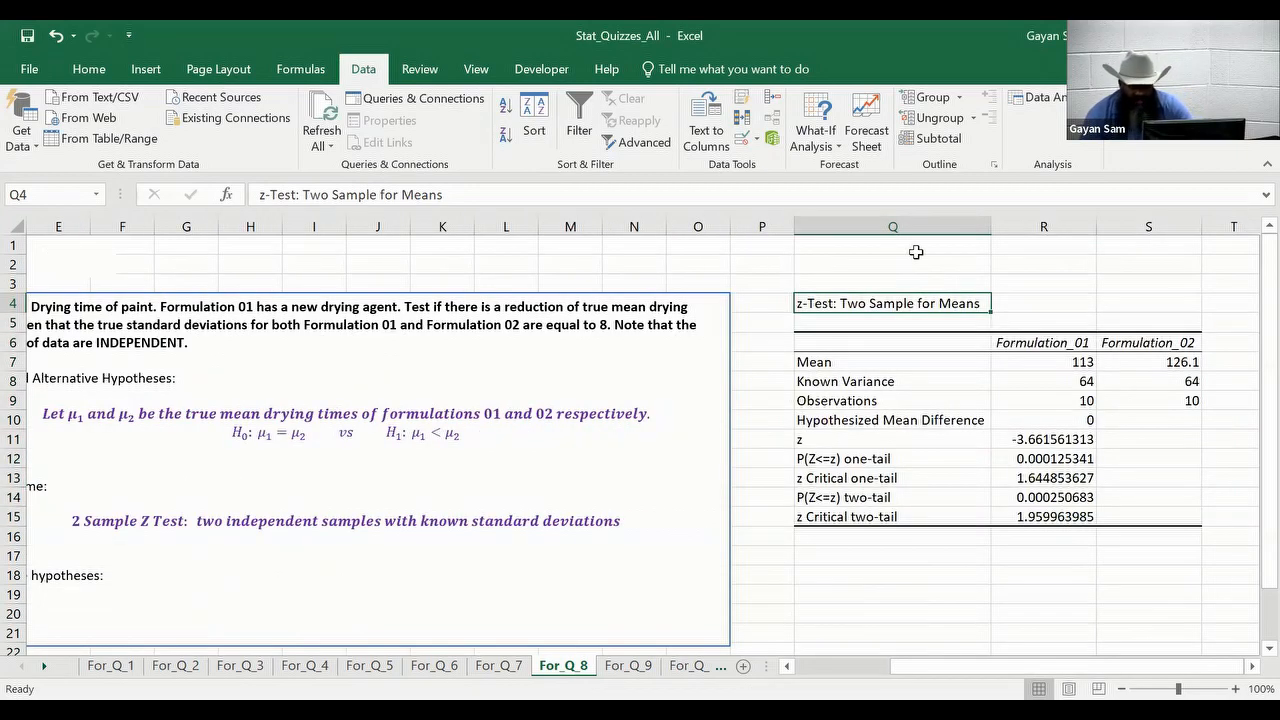
{"action": "left_click", "coordinate": [931, 361]}
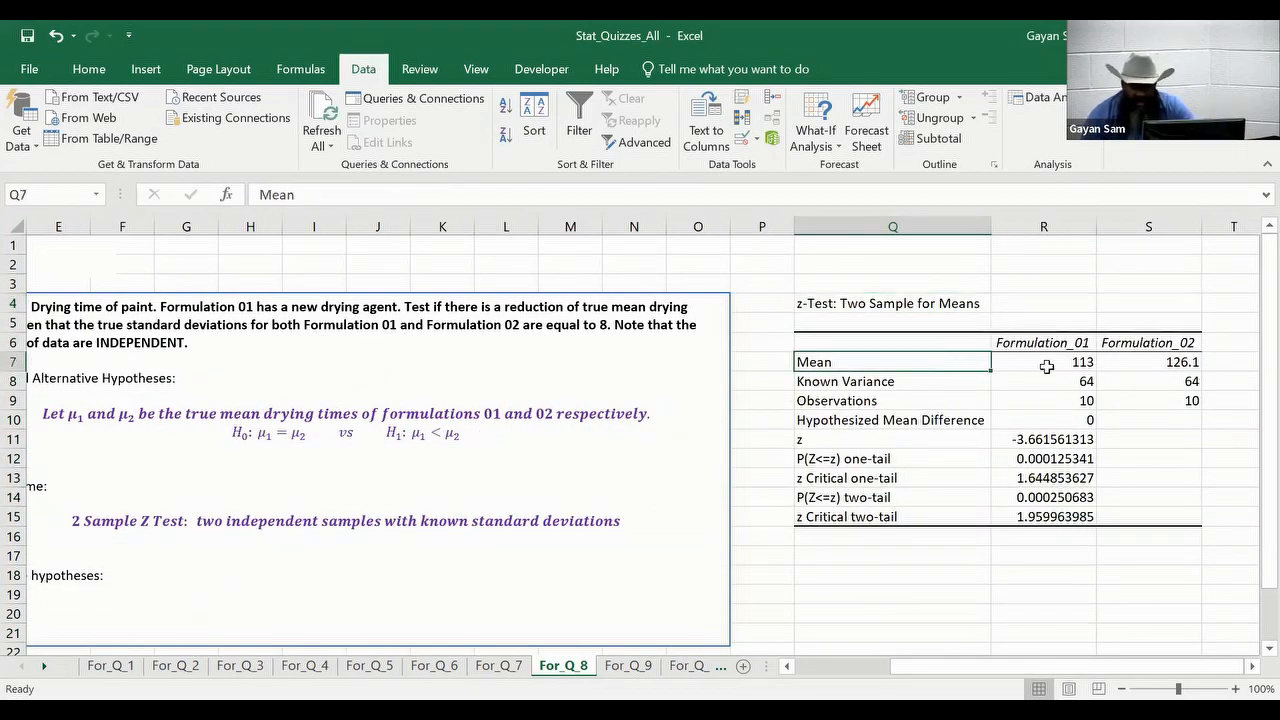
{"action": "left_click", "coordinate": [1046, 362]}
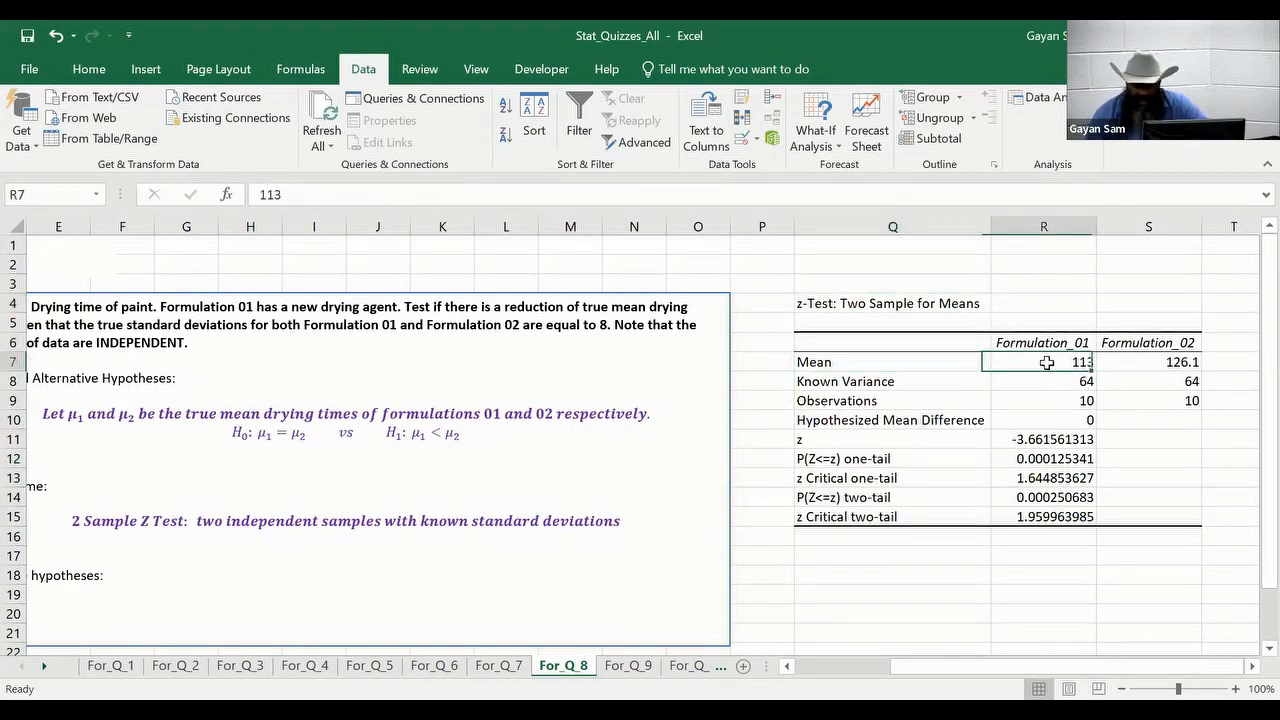
{"action": "left_click", "coordinate": [1170, 364]}
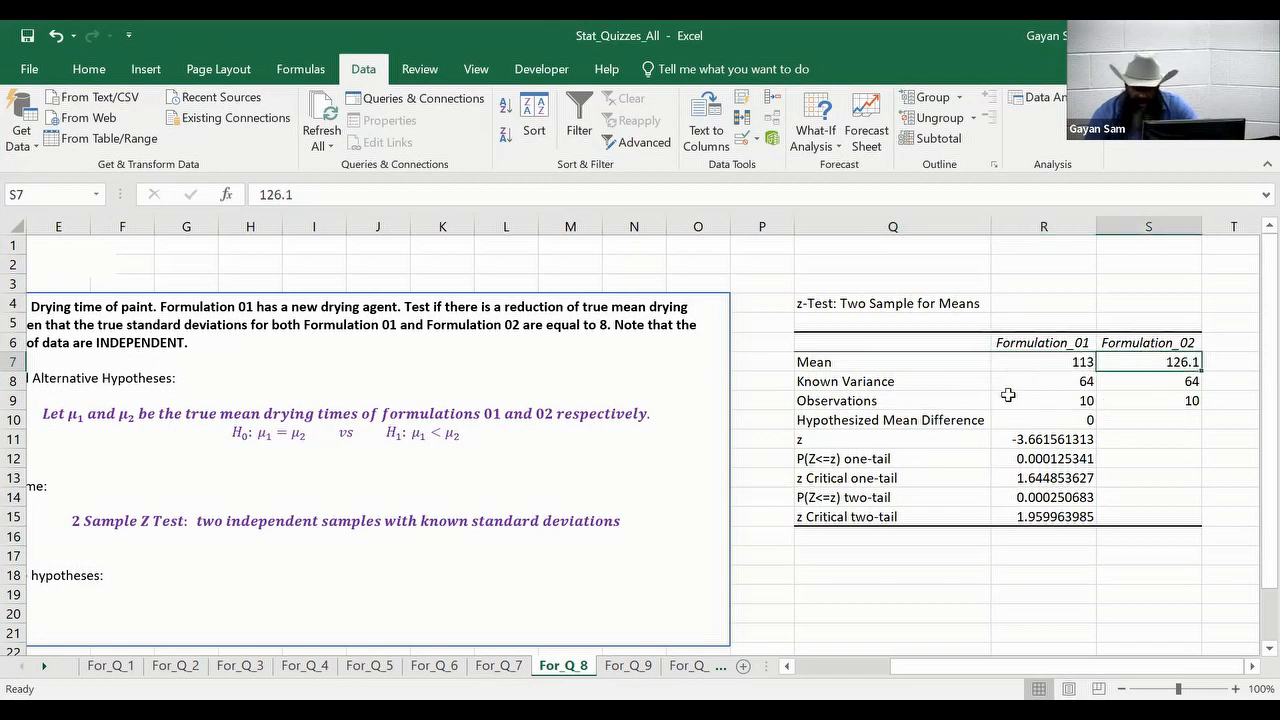
{"action": "left_click", "coordinate": [916, 383]}
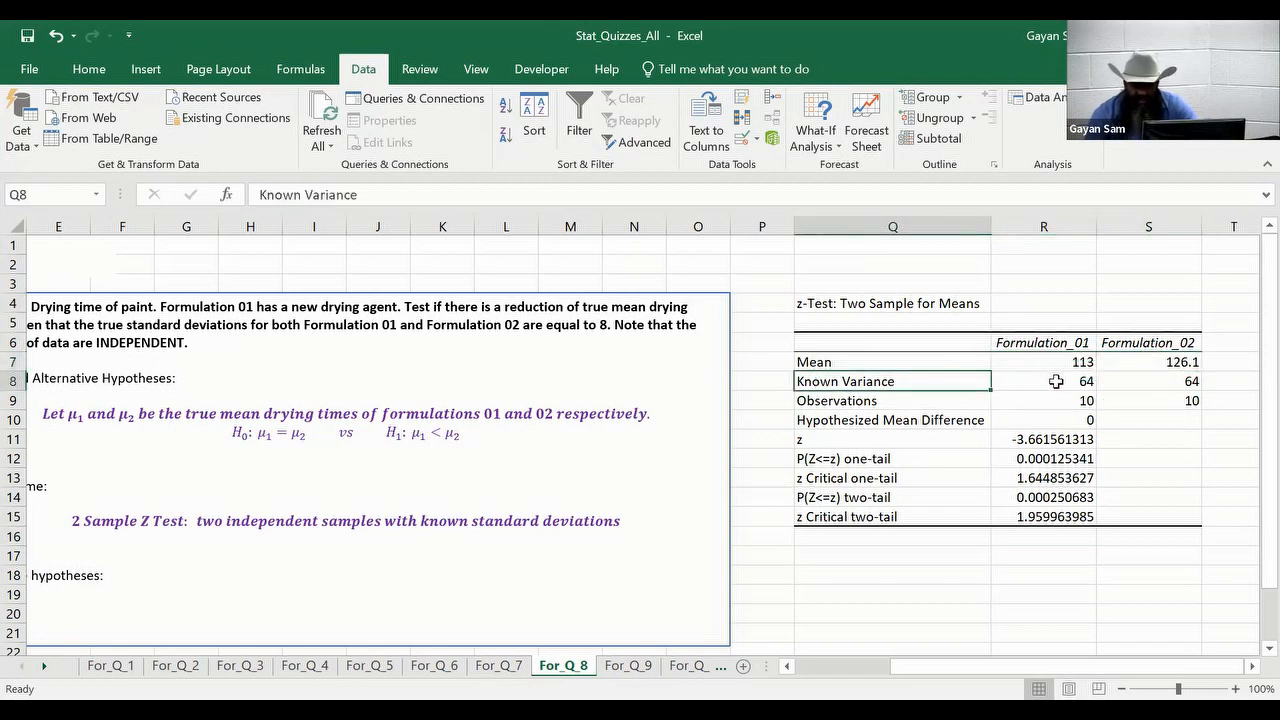
{"action": "left_click", "coordinate": [1055, 381]}
{"action": "left_click", "coordinate": [1170, 380]}
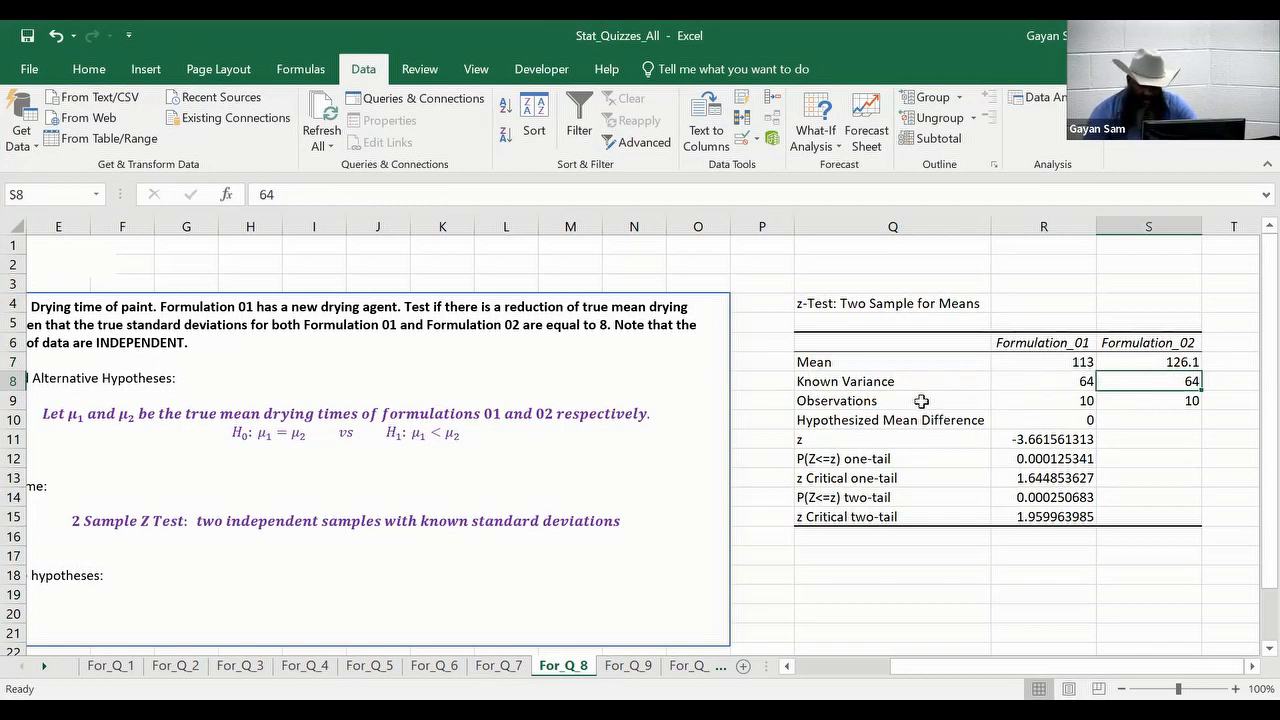
{"action": "left_click", "coordinate": [1013, 399]}
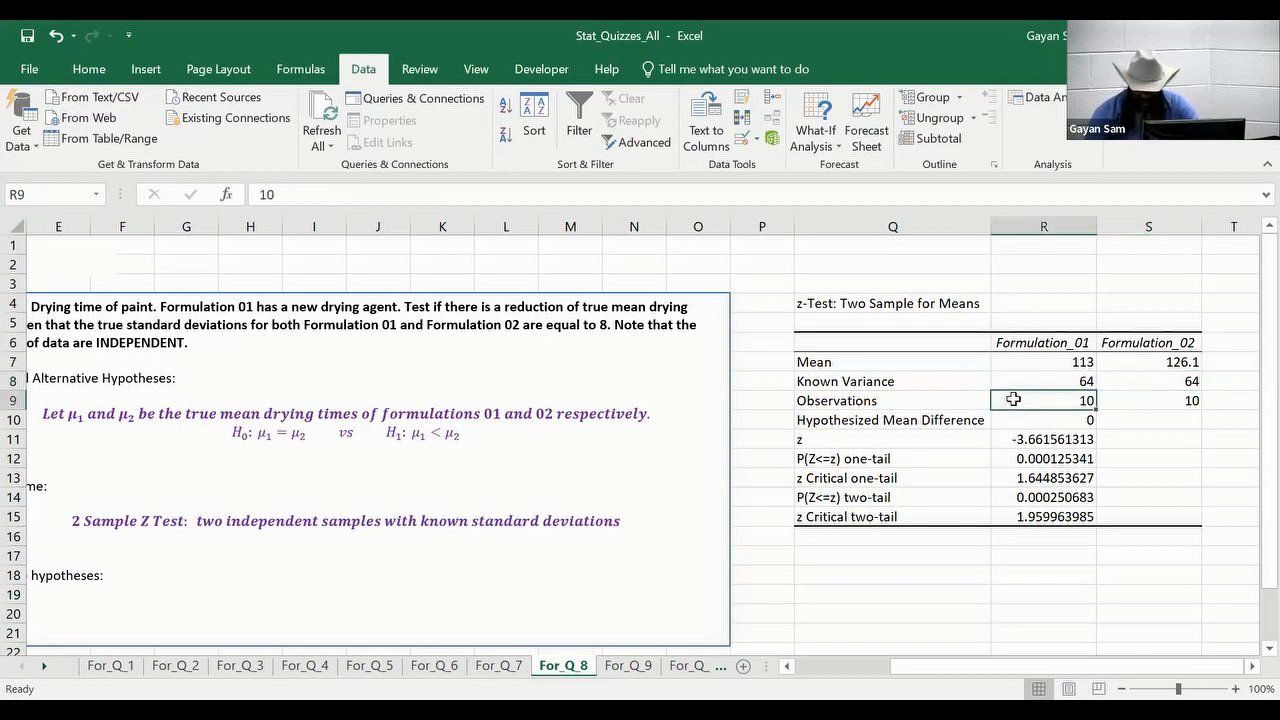
{"action": "left_click", "coordinate": [1140, 398]}
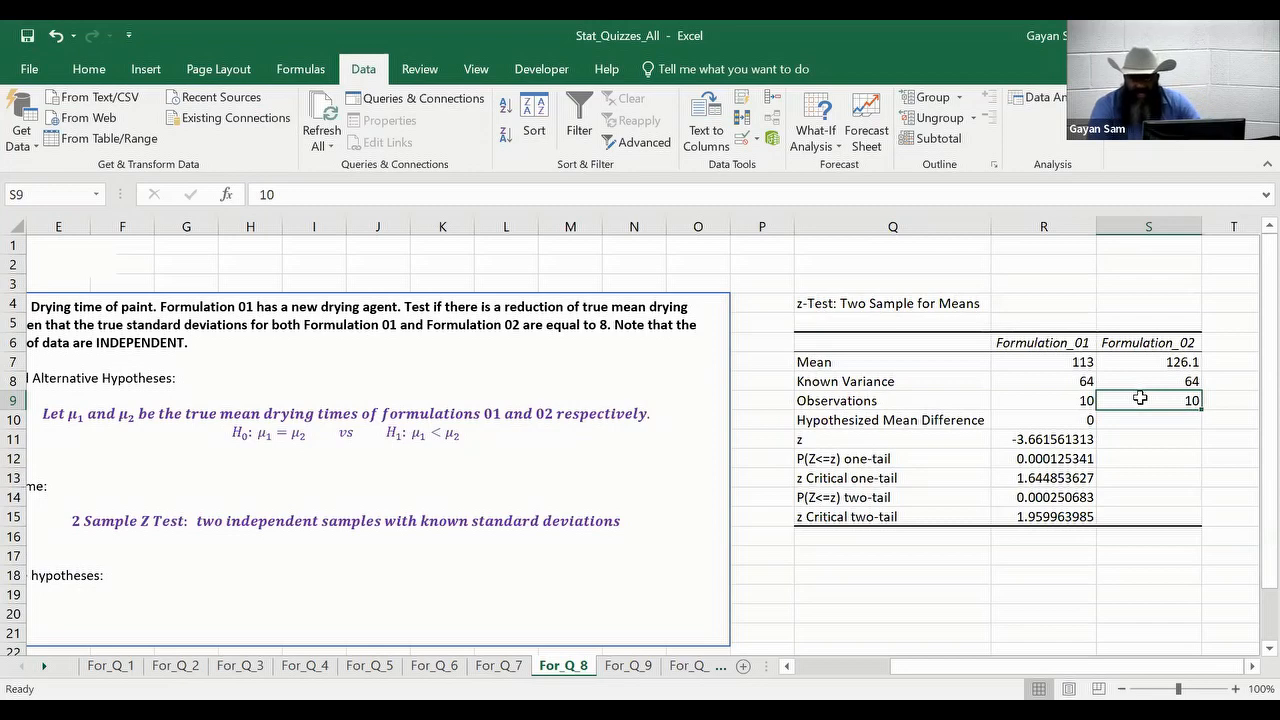
{"action": "left_click", "coordinate": [1054, 420]}
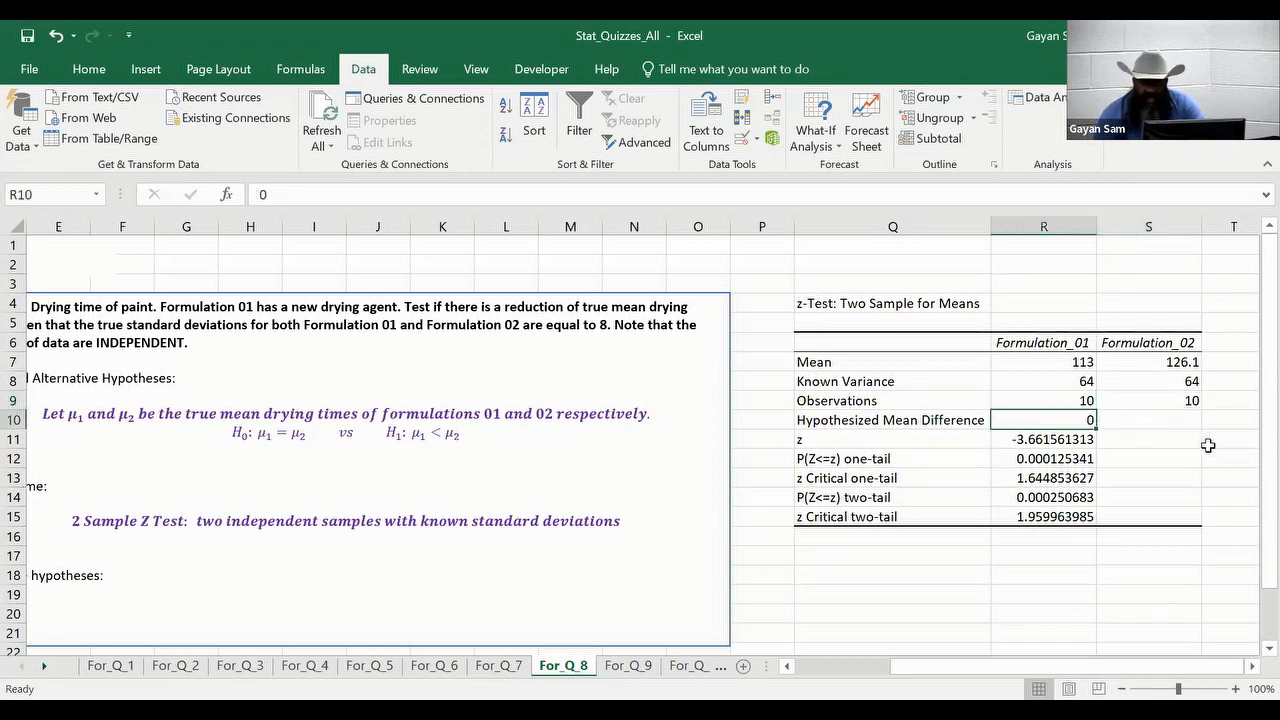
{"action": "left_click", "coordinate": [1016, 441]}
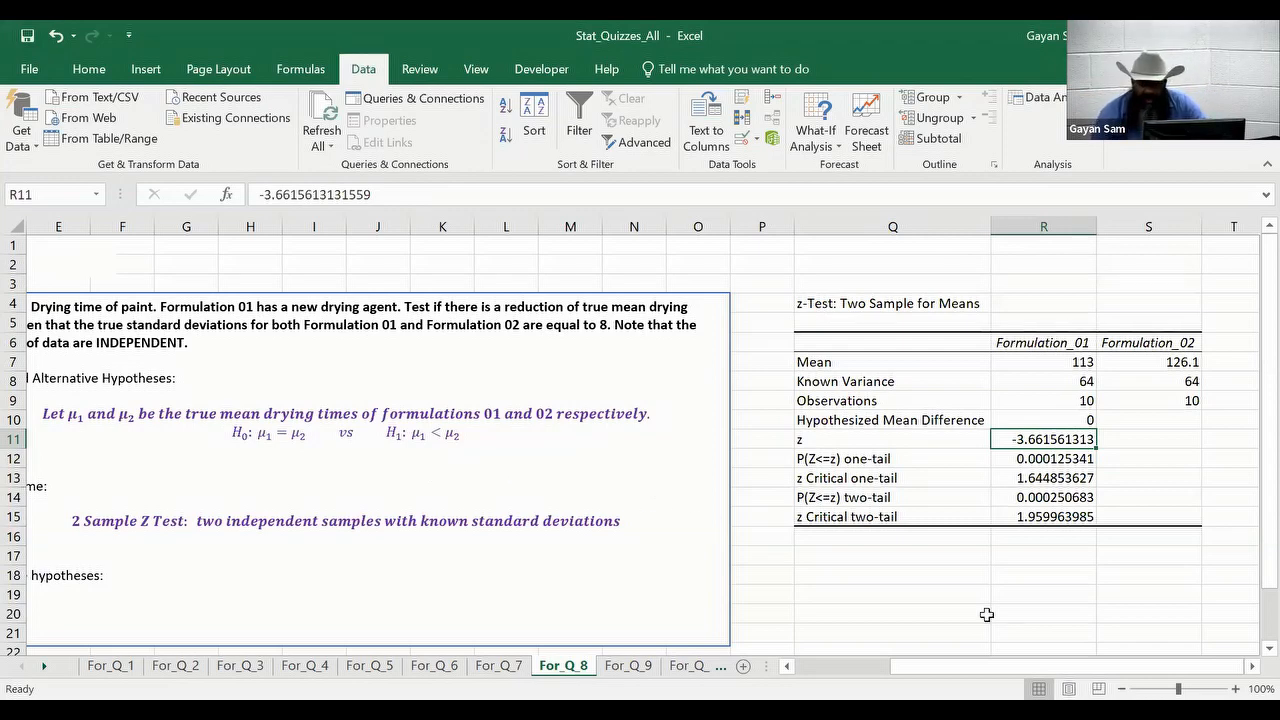
{"action": "left_click", "coordinate": [1019, 477]}
{"action": "left_click", "coordinate": [1005, 517]}
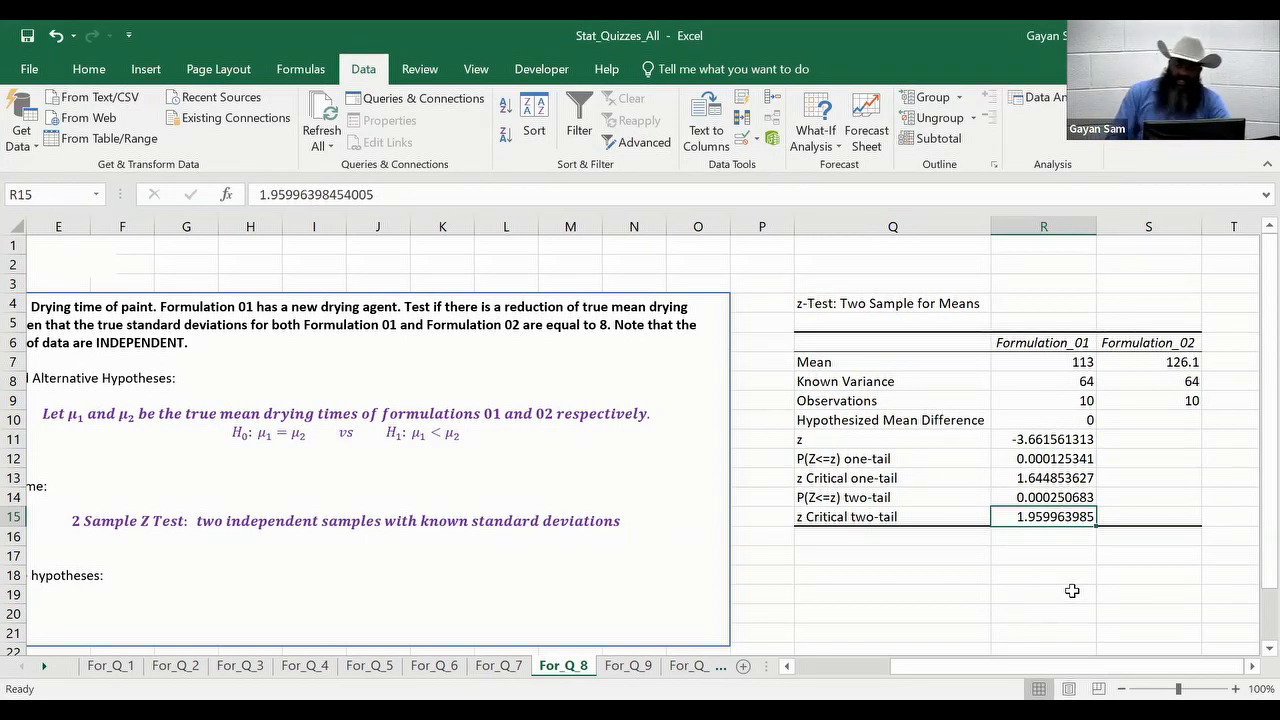
{"action": "left_click", "coordinate": [1008, 478]}
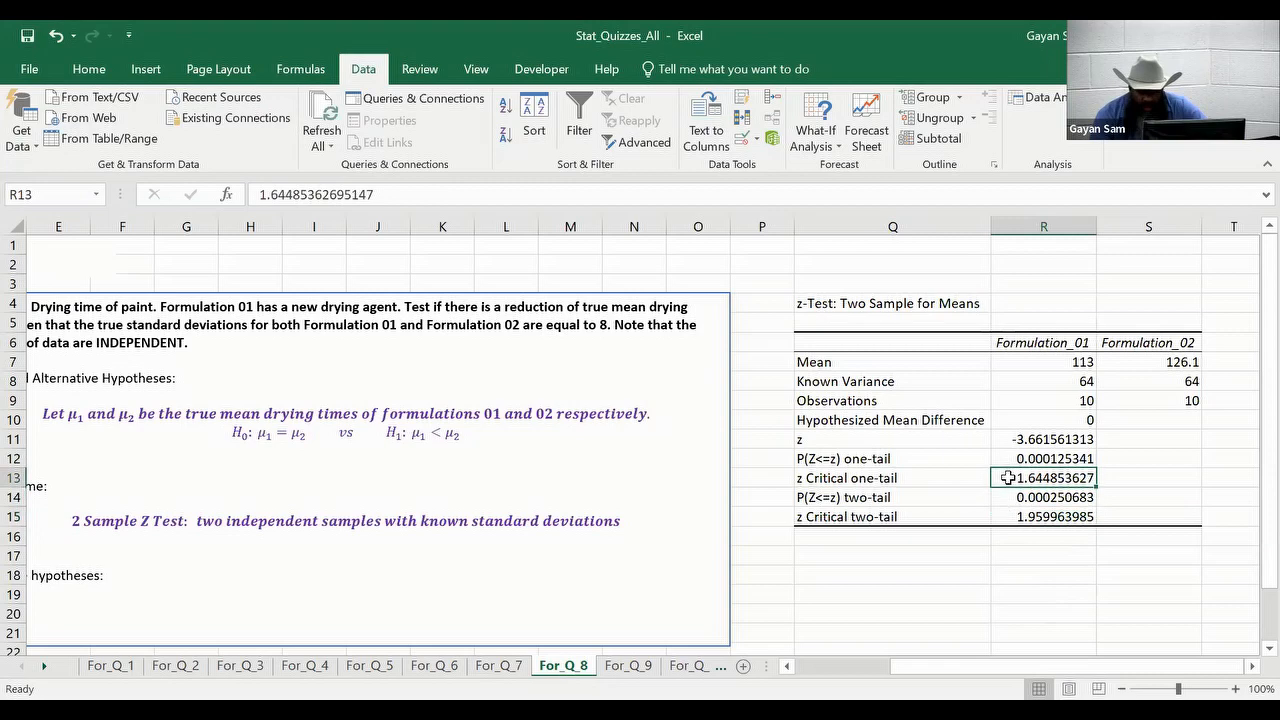
{"action": "left_click", "coordinate": [1012, 516]}
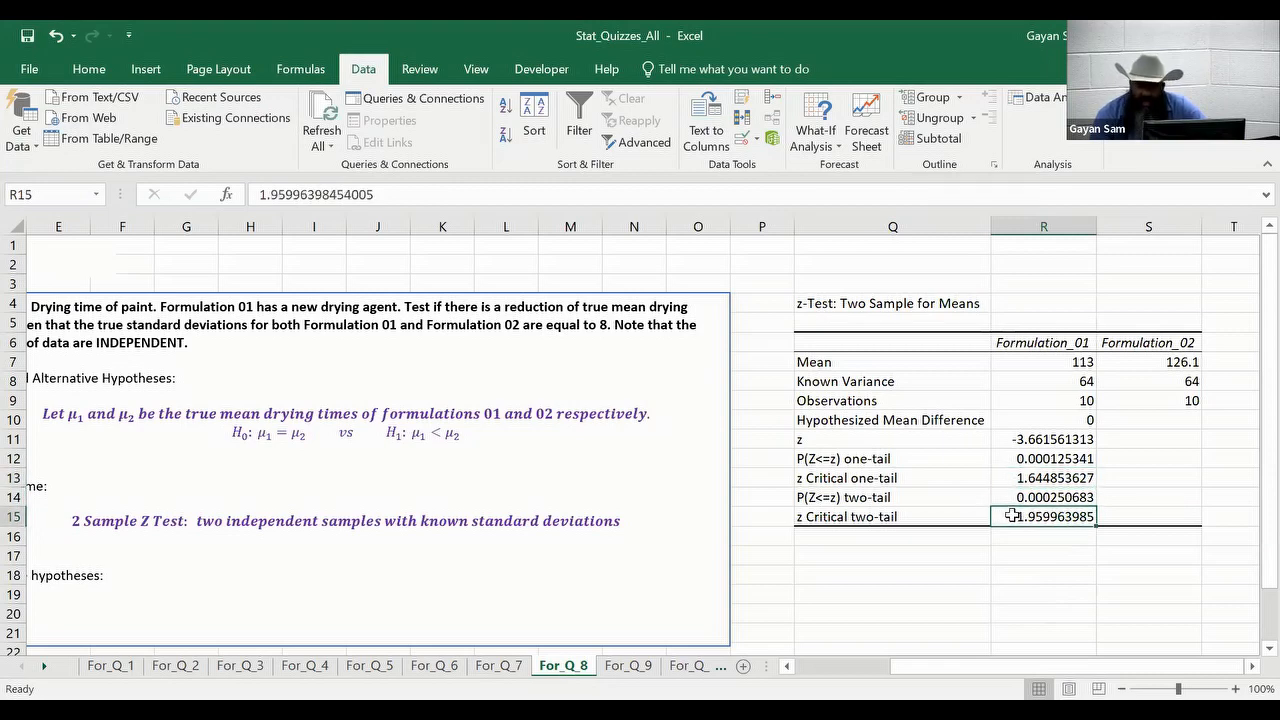
{"action": "left_click", "coordinate": [1010, 477]}
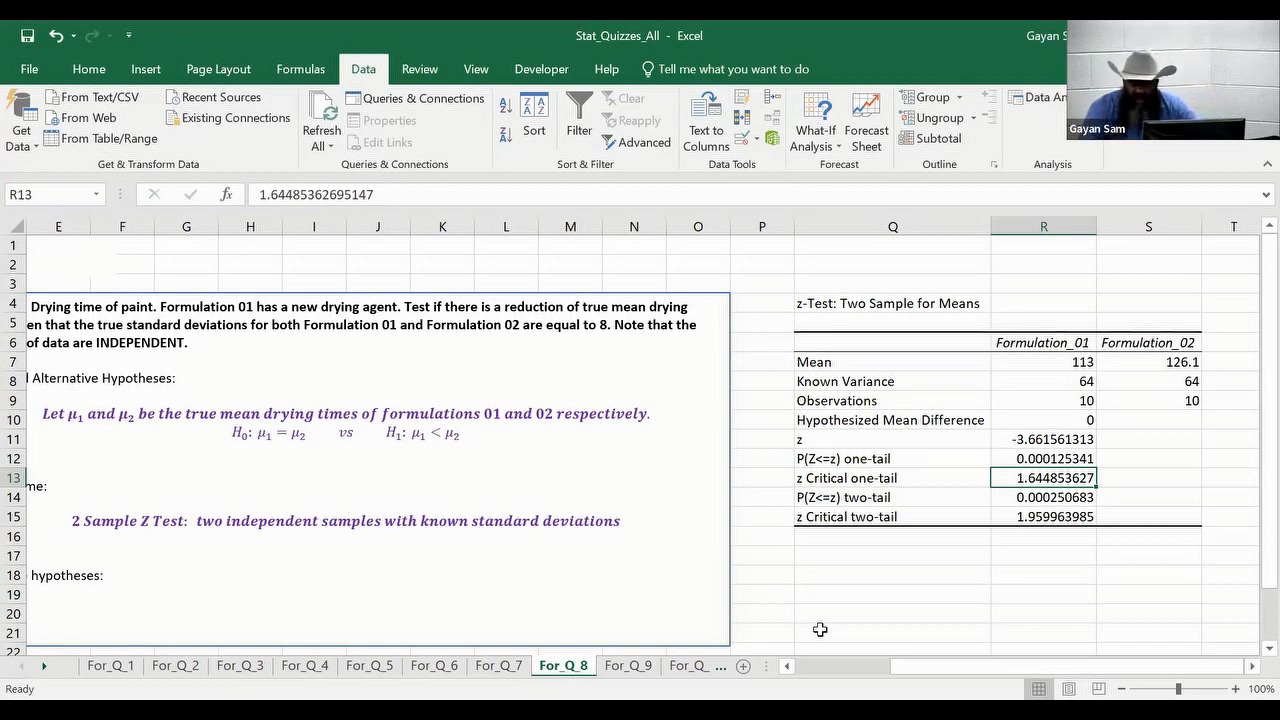
{"action": "left_click", "coordinate": [1045, 440]}
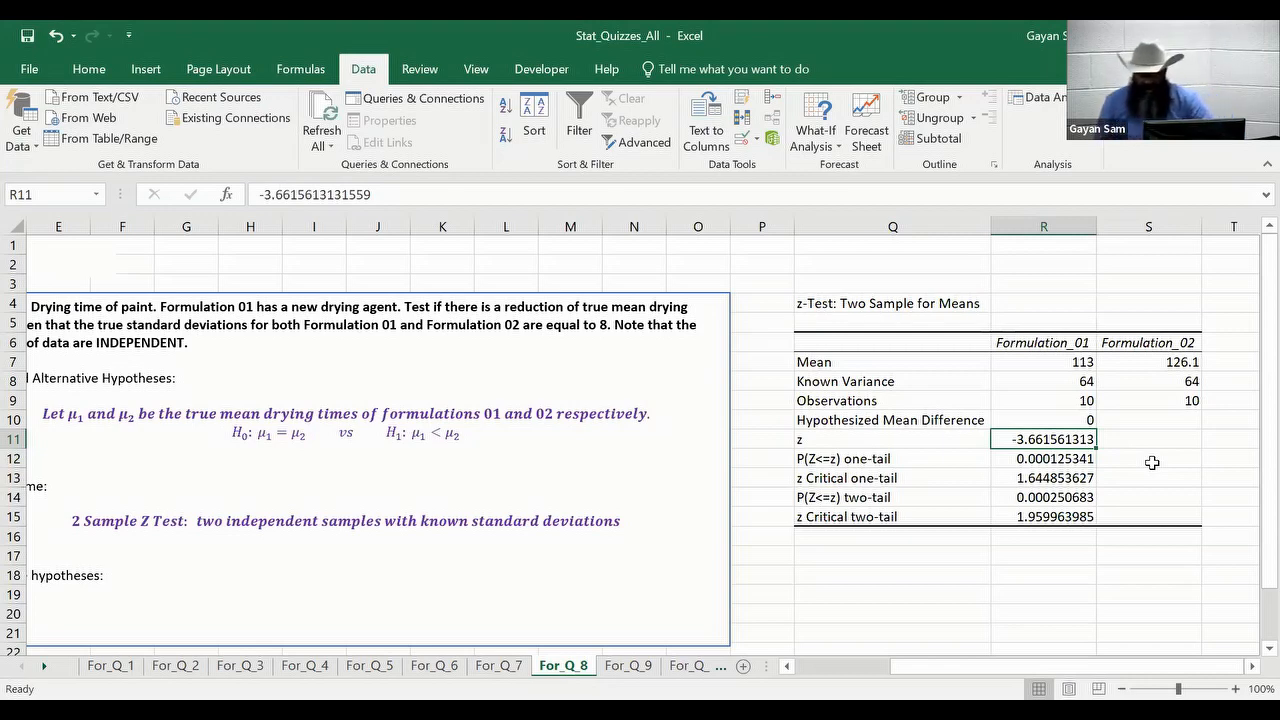
{"action": "left_click", "coordinate": [1012, 456]}
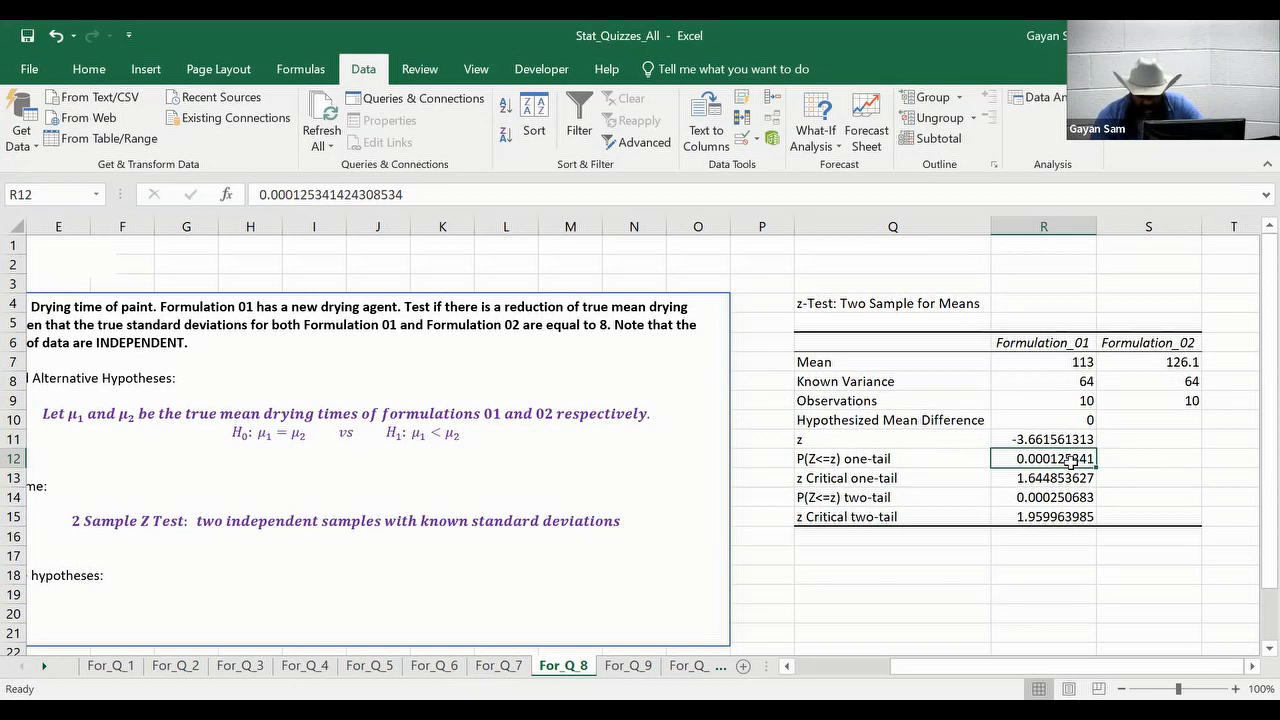
{"action": "left_click", "coordinate": [1006, 498]}
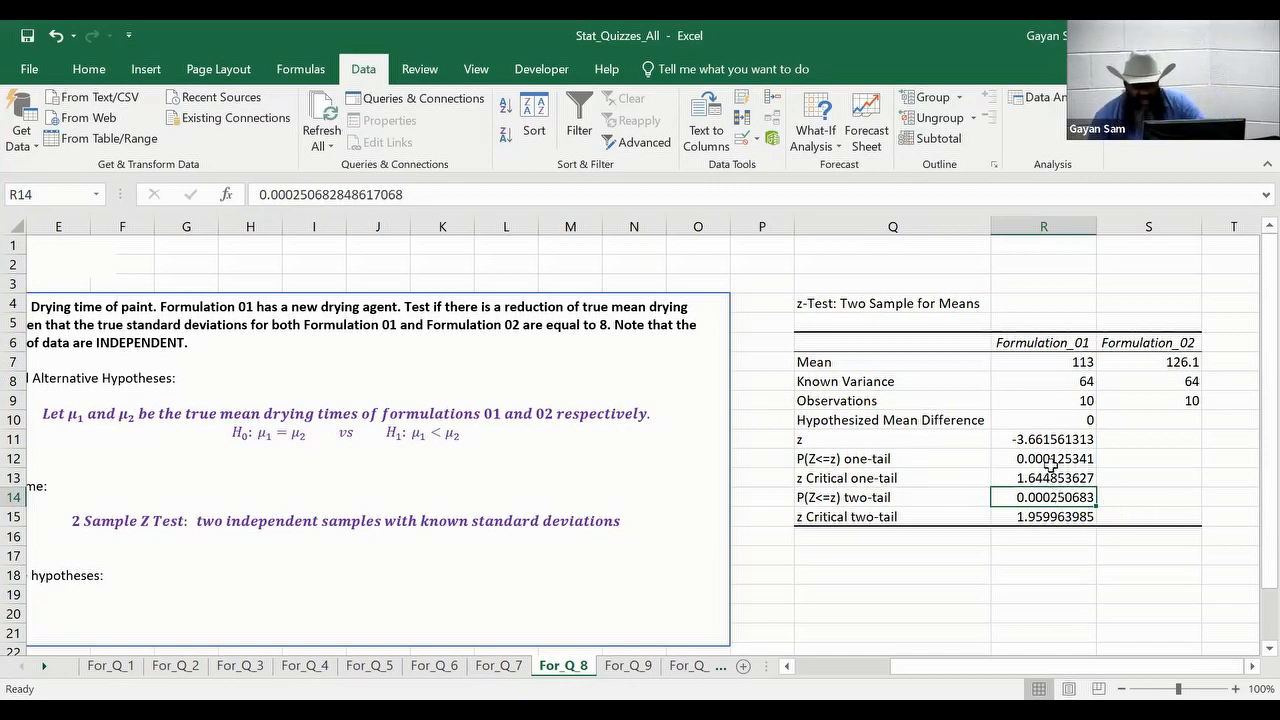
{"action": "left_click", "coordinate": [1010, 459]}
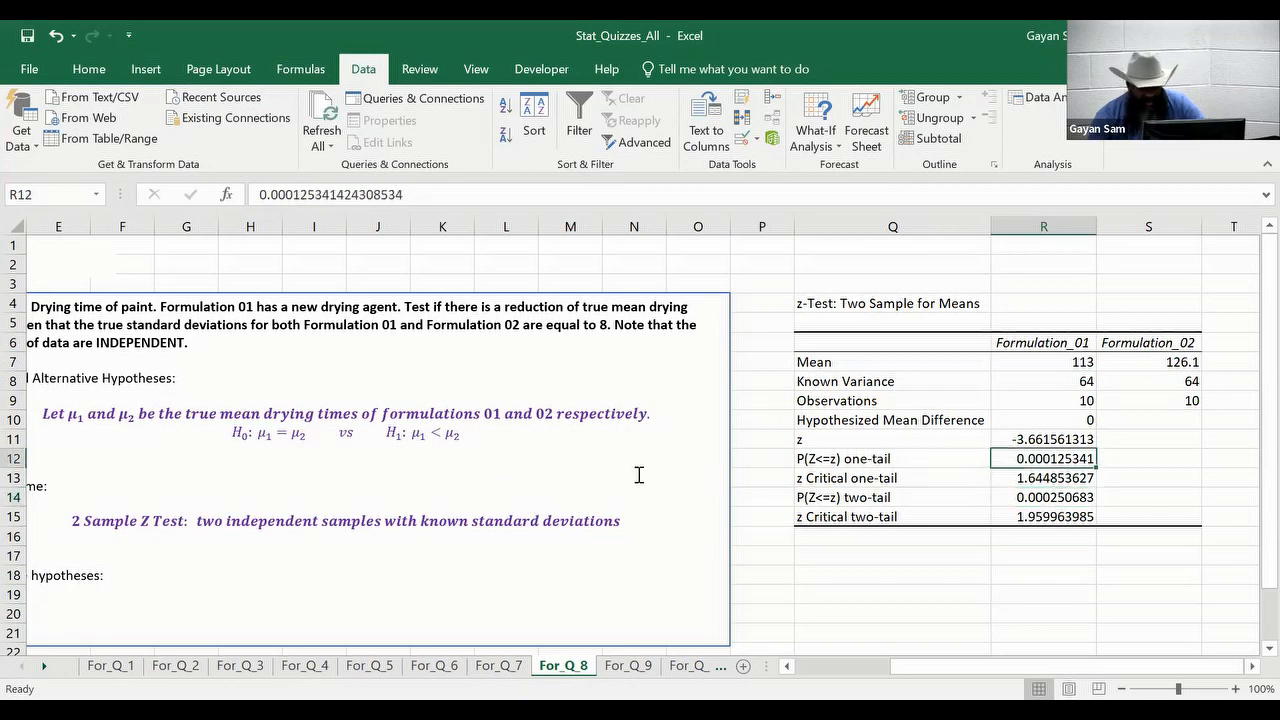